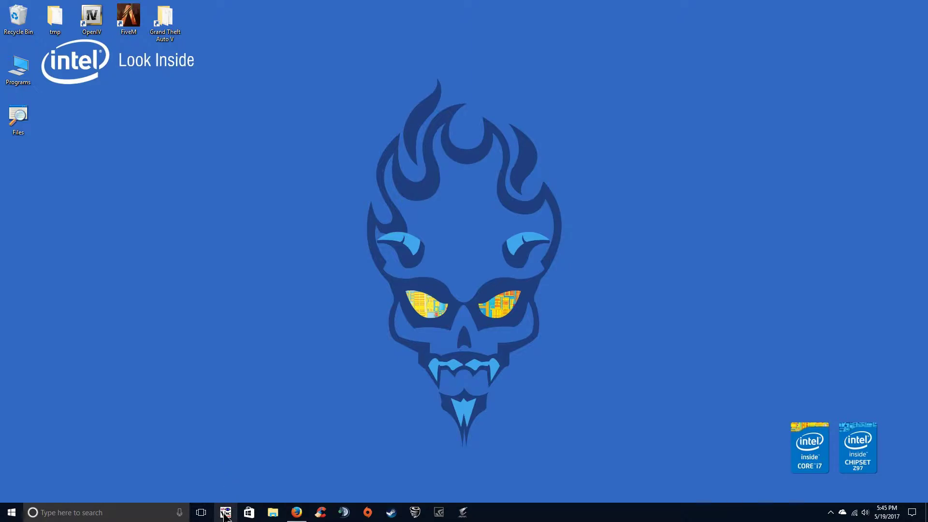
Open TightVNC Viewer and connect to the remote machine 192.168.1.206:5915, entering the VNC password.
{"action": "left_click", "coordinate": [224, 513]}
{"action": "left_click", "coordinate": [517, 209]}
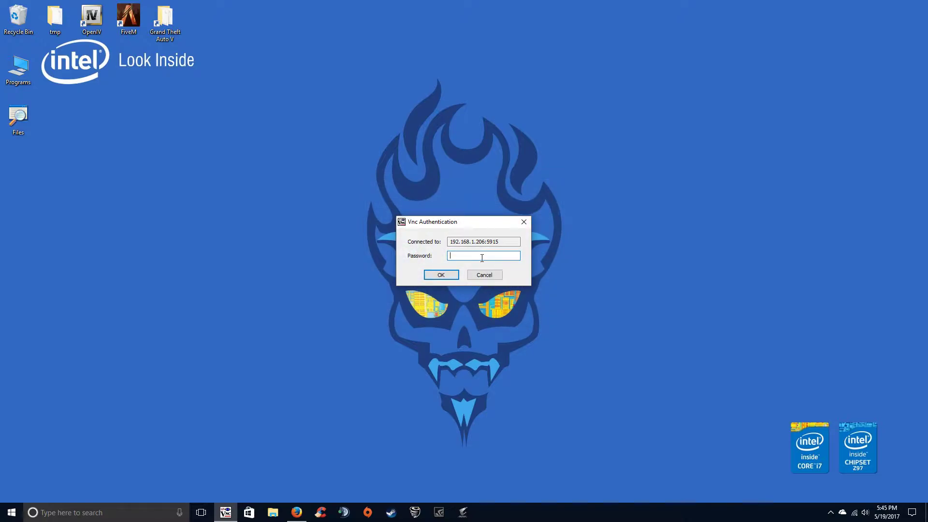
{"action": "type", "text": "•••••"}
{"action": "key", "text": "Return"}
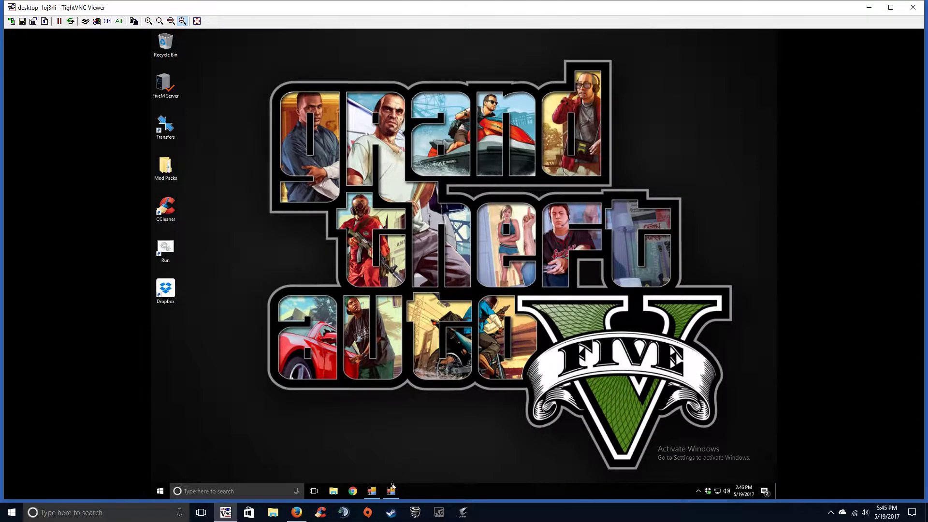
View the two running FiveReborn server consoles on the remote desktop and minimize both of them.
{"action": "left_click", "coordinate": [380, 492]}
{"action": "left_click", "coordinate": [387, 492]}
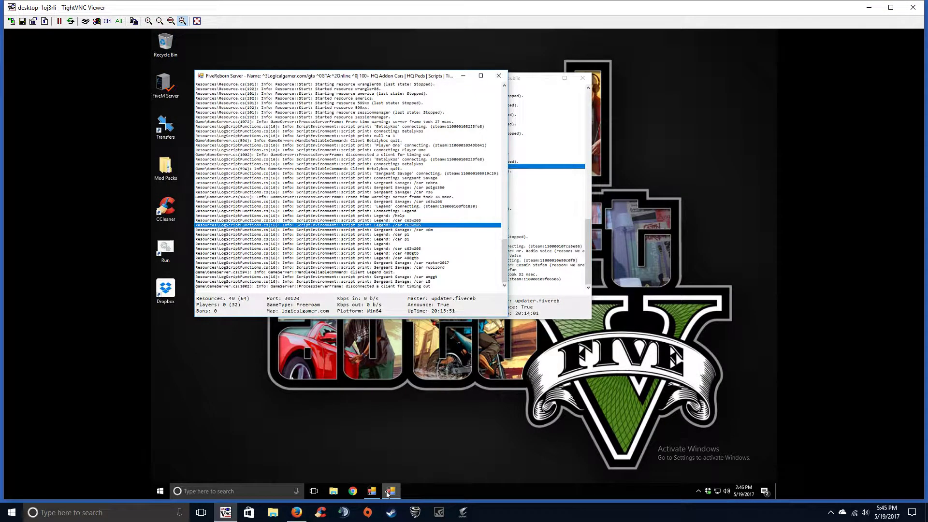
{"action": "left_click", "coordinate": [387, 491]}
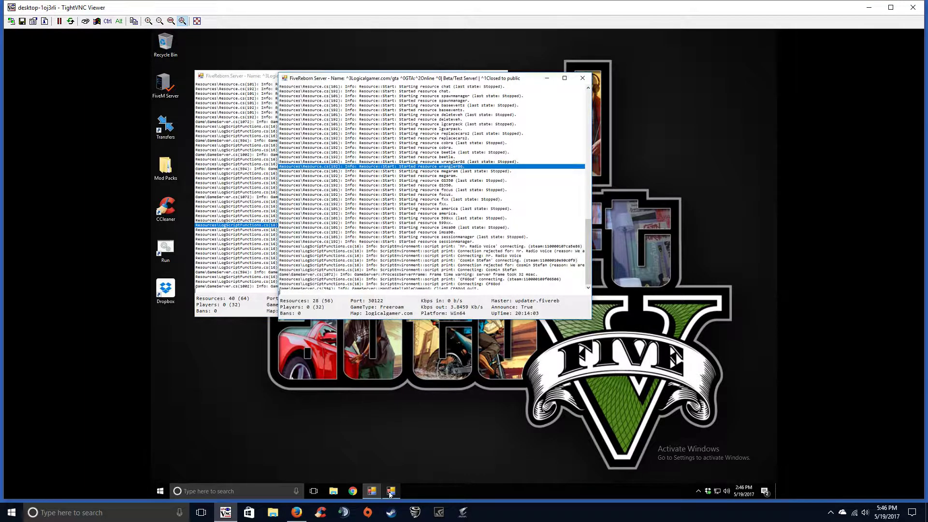
{"action": "left_click", "coordinate": [547, 78]}
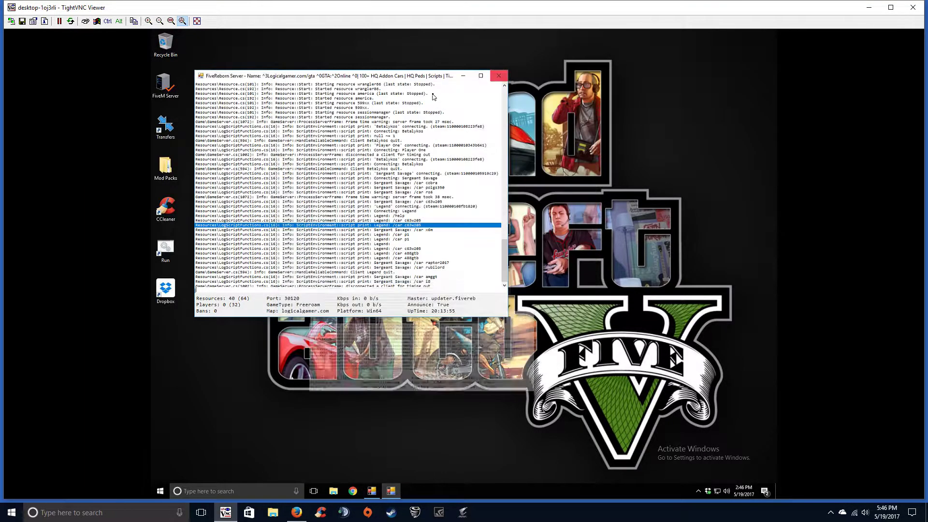
{"action": "left_click", "coordinate": [465, 76]}
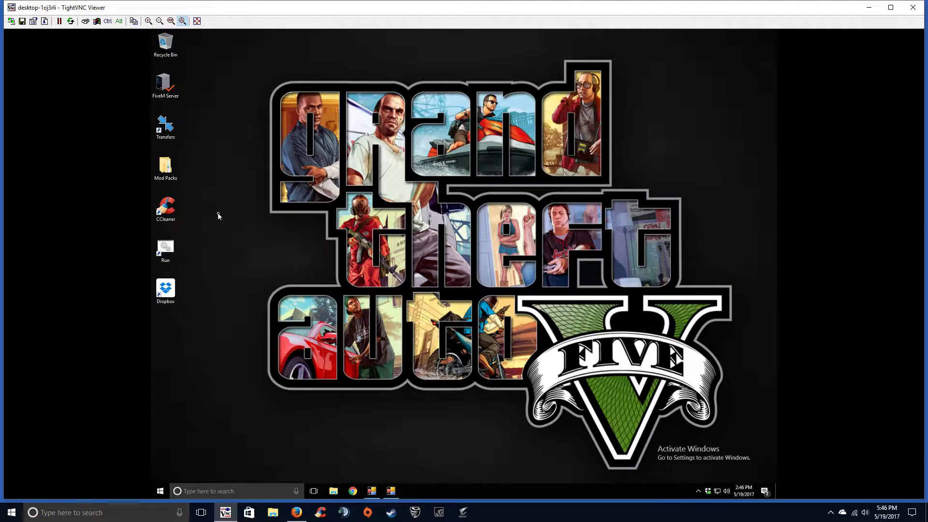
Download the FiveM server package from fivem.net in the remote machine's Chrome browser and minimize the browser.
{"action": "left_click", "coordinate": [349, 490]}
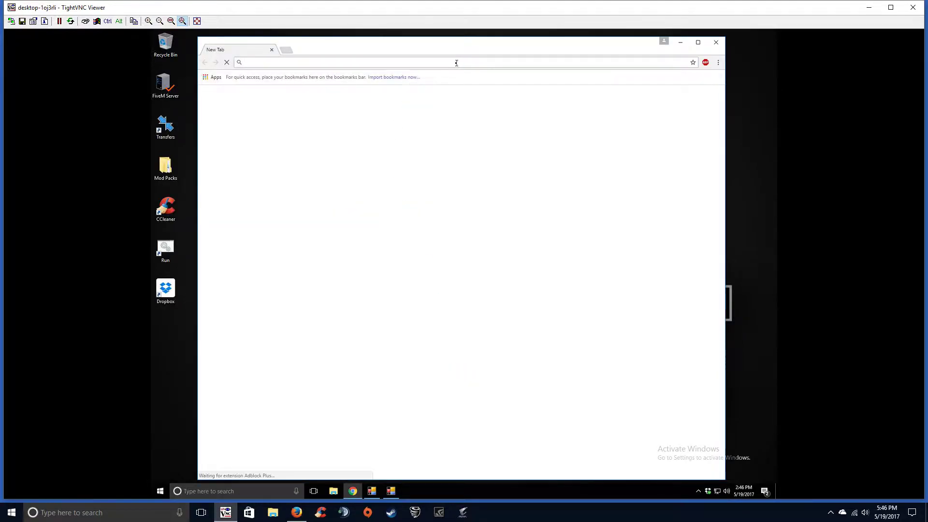
{"action": "type", "text": "fivem"}
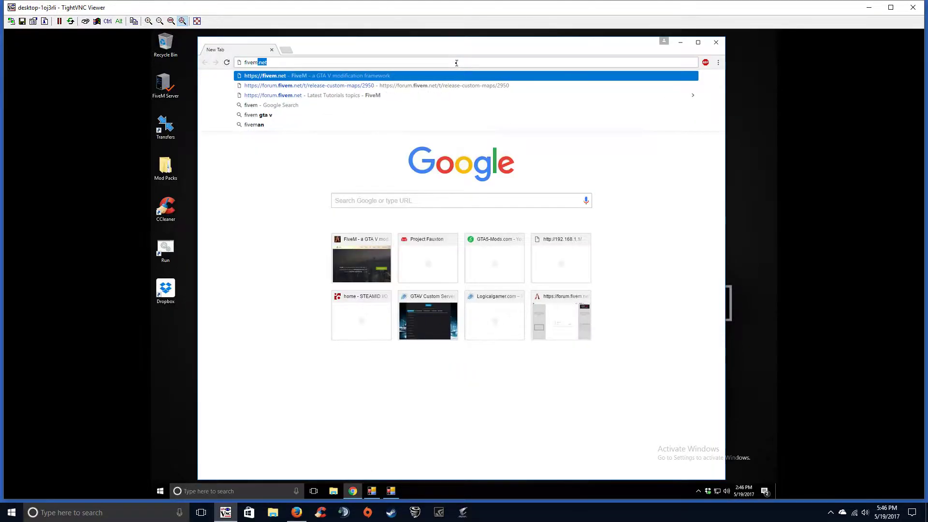
{"action": "type", "text": ".net"}
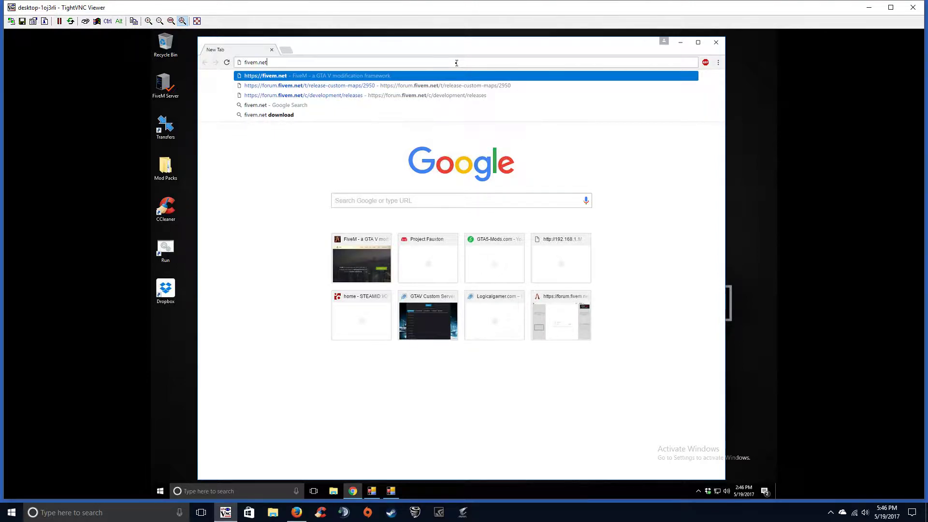
{"action": "key", "text": "Return"}
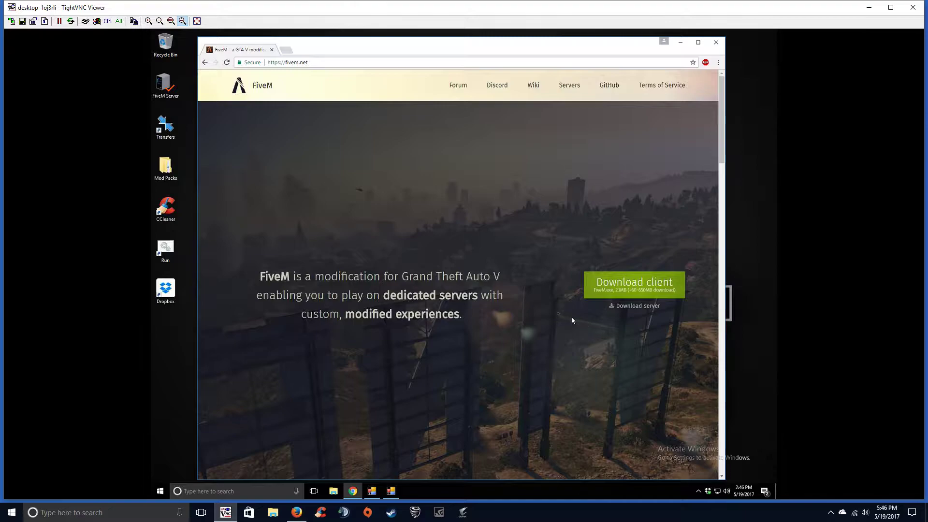
{"action": "left_click", "coordinate": [635, 306]}
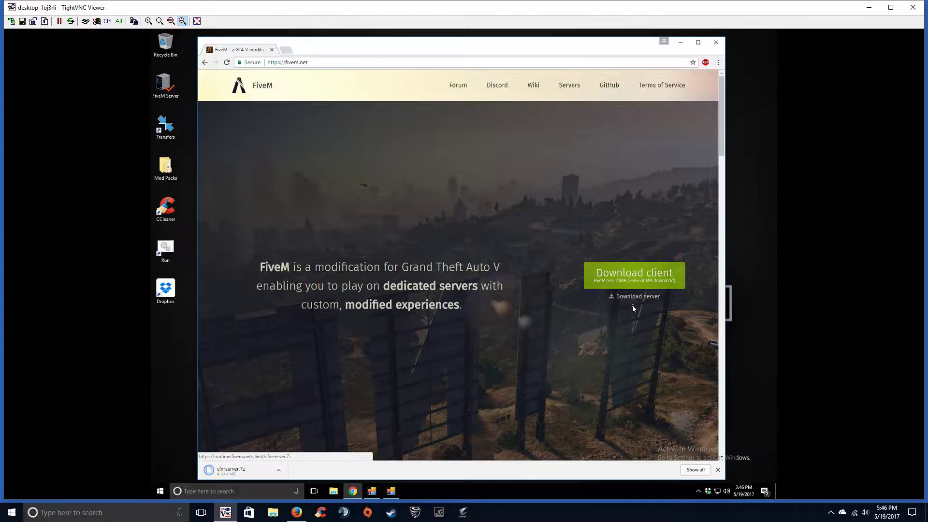
{"action": "left_click", "coordinate": [681, 42]}
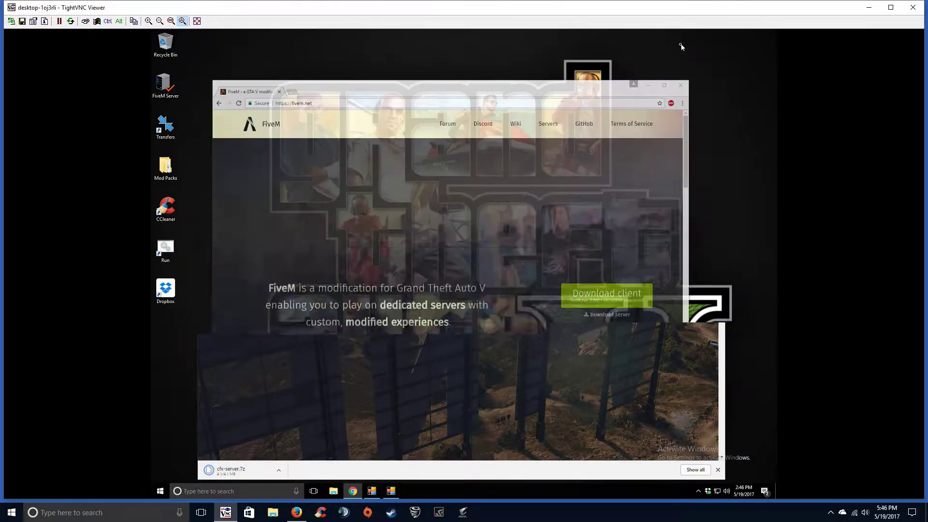
Move cfx-server.7z from the Downloads folder to the remote desktop and close the file window.
{"action": "double_click", "coordinate": [165, 85]}
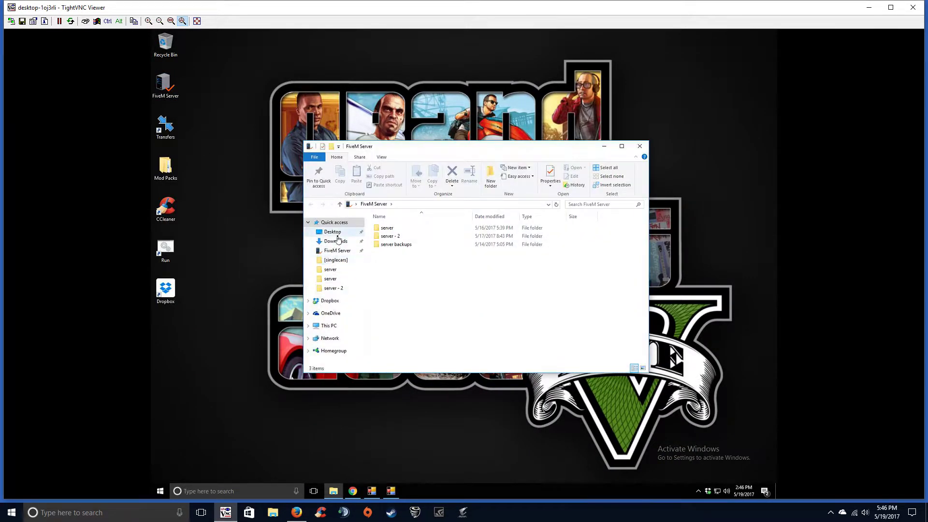
{"action": "left_click", "coordinate": [336, 241]}
{"action": "left_click_drag", "start_coordinate": [445, 246], "coordinate": [632, 137]}
{"action": "left_click", "coordinate": [640, 146]}
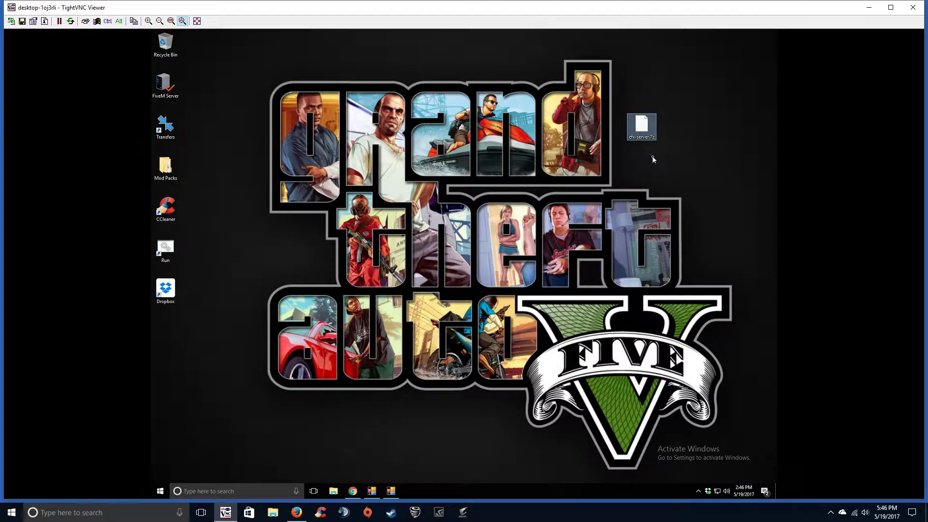
{"action": "left_click", "coordinate": [660, 160]}
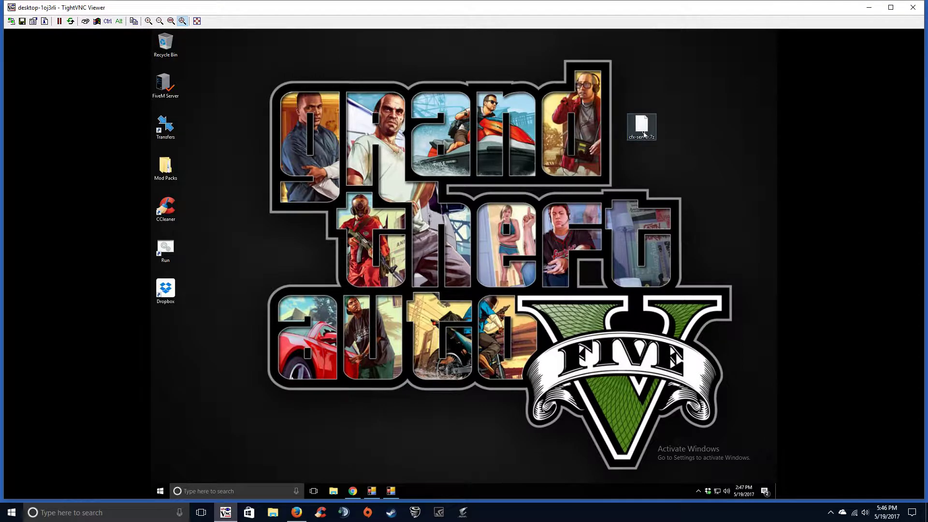
Extract cfx-server.7z onto the desktop with 7-Zip and place the extracted cfx-server folder beside the archive.
{"action": "right_click", "coordinate": [644, 136]}
{"action": "mouse_move", "coordinate": [660, 147]}
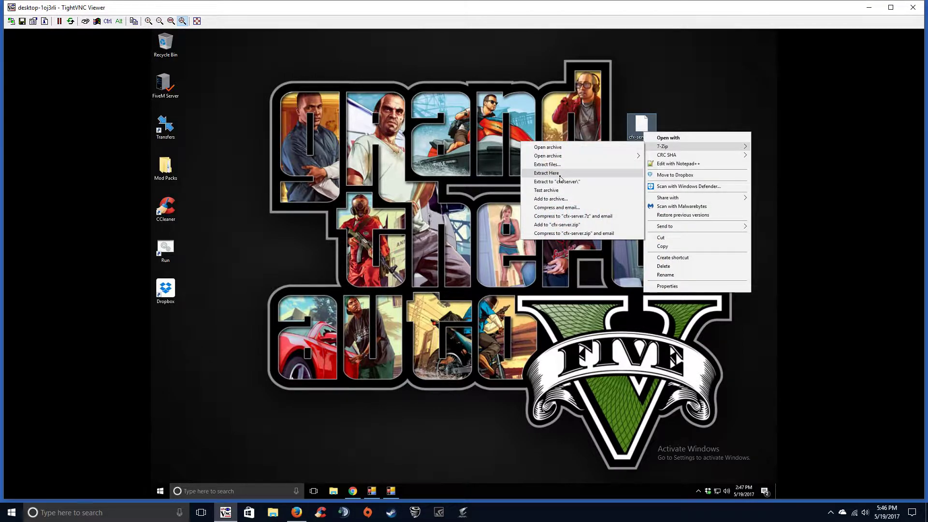
{"action": "left_click", "coordinate": [560, 174]}
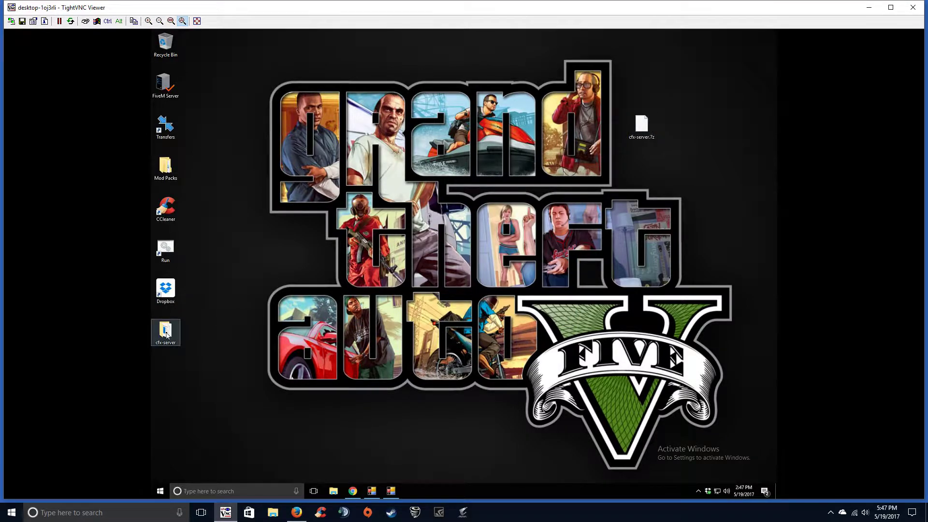
{"action": "left_click_drag", "start_coordinate": [167, 335], "coordinate": [676, 128]}
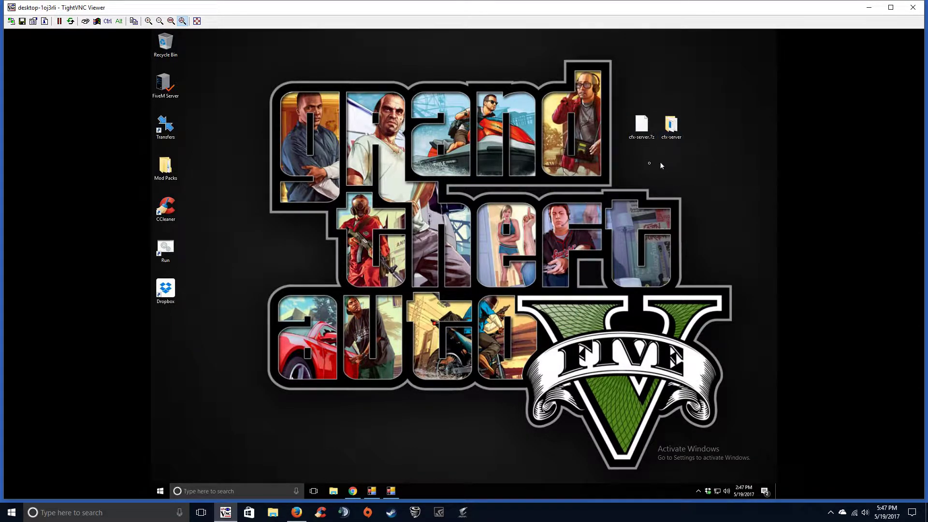
Delete the cfx-server.7z archive from the desktop and move the cfx-server folder into its place.
{"action": "left_click", "coordinate": [639, 128]}
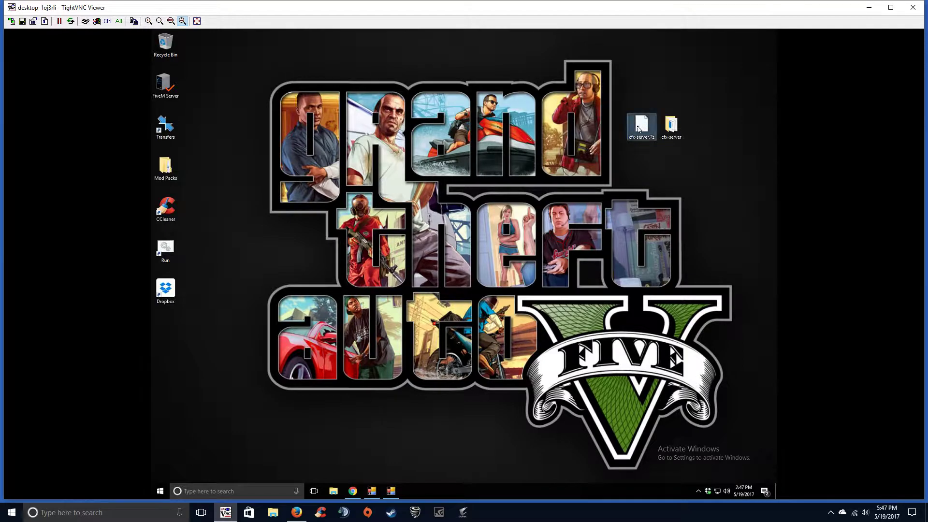
{"action": "key", "text": "Delete"}
{"action": "left_click_drag", "start_coordinate": [676, 137], "coordinate": [642, 129]}
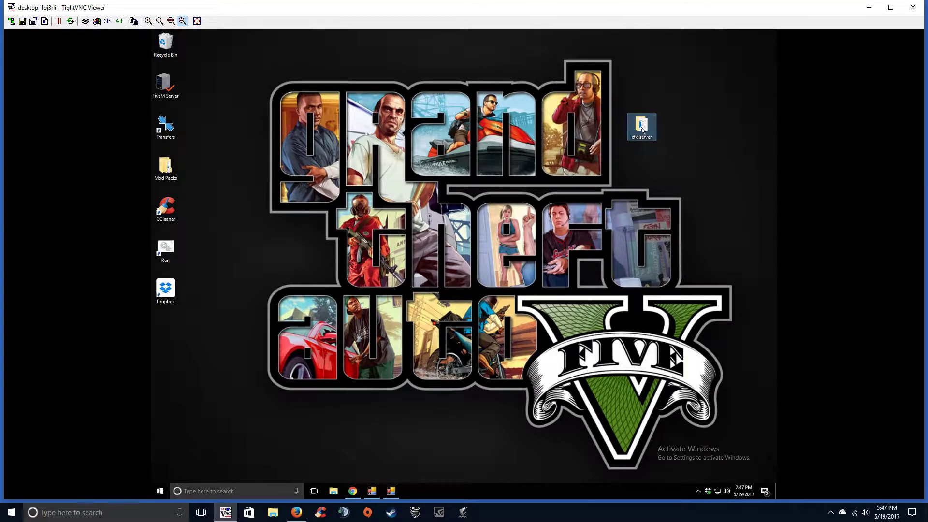
Open the citmp-server YML file from the cfx-server folder in Notepad++ and review its AutoStartResources entries.
{"action": "double_click", "coordinate": [642, 127]}
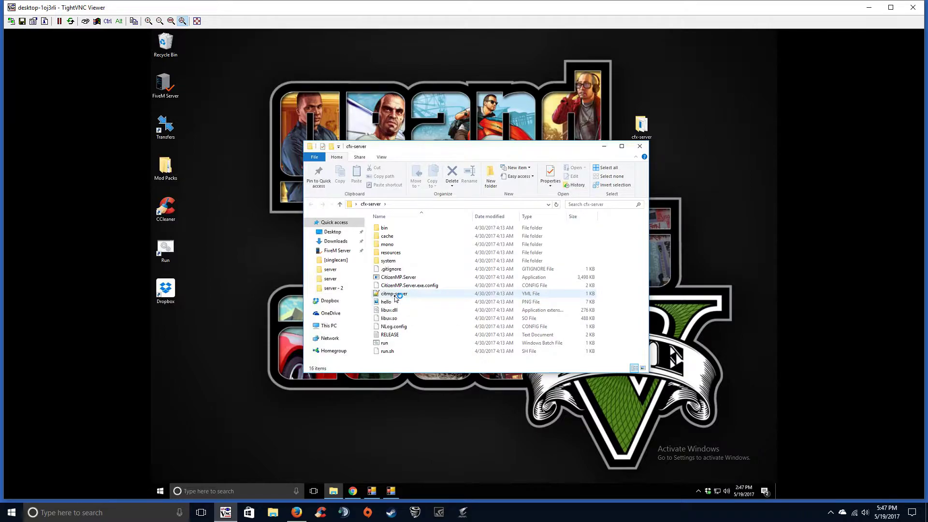
{"action": "double_click", "coordinate": [392, 293]}
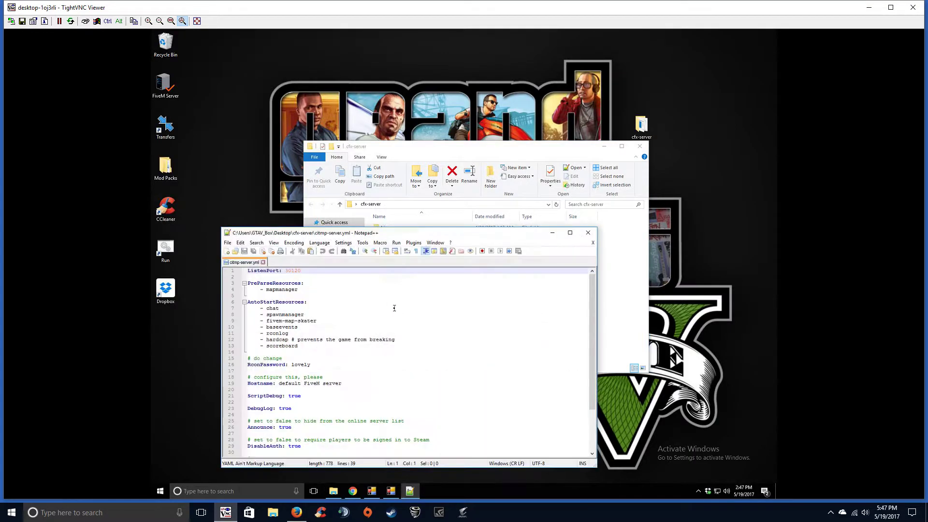
{"action": "left_click_drag", "start_coordinate": [394, 234], "coordinate": [430, 166]}
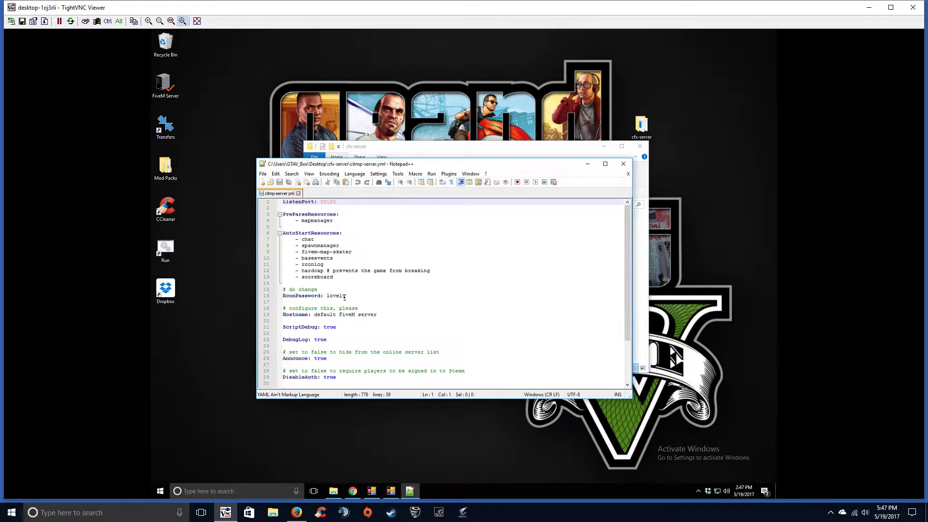
{"action": "left_click_drag", "start_coordinate": [335, 281], "coordinate": [311, 233]}
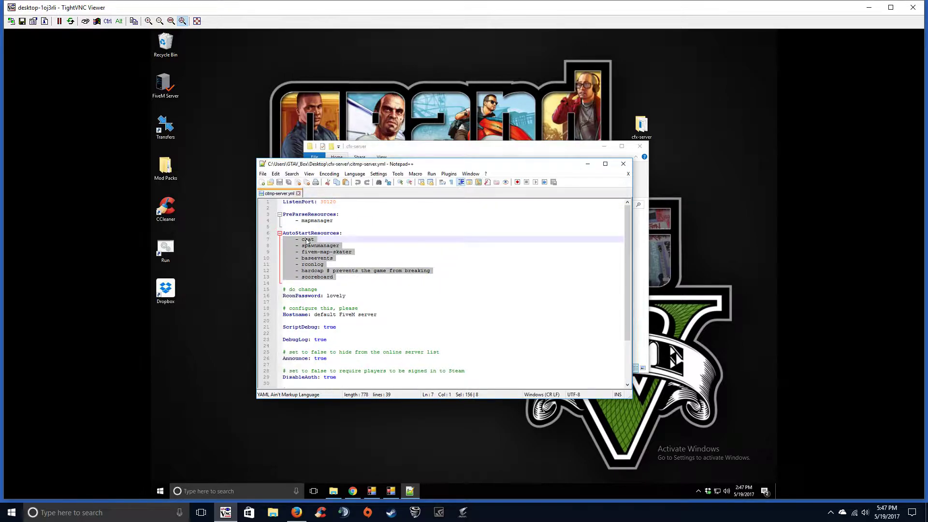
{"action": "key", "text": "Left"}
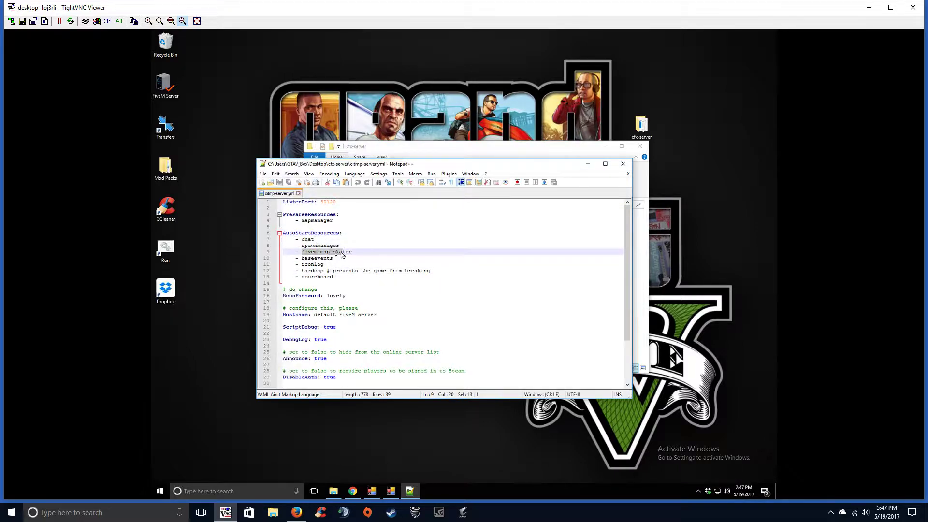
{"action": "left_click_drag", "start_coordinate": [302, 258], "coordinate": [289, 277]}
{"action": "left_click_drag", "start_coordinate": [386, 271], "coordinate": [283, 264]}
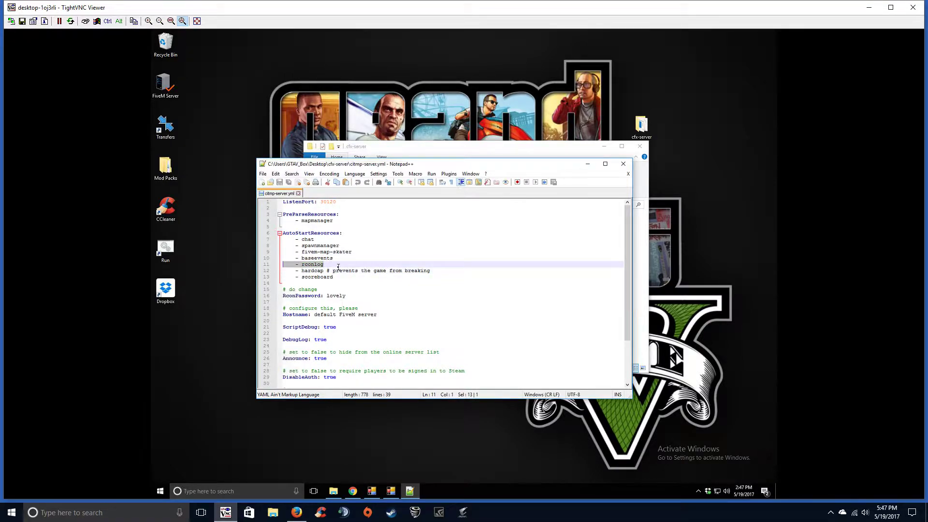
{"action": "left_click", "coordinate": [324, 264]}
Replace the default Hostname value in citmp-server.yml with "Youtube TEST".
{"action": "scroll", "coordinate": [339, 317], "scroll_direction": "down", "scroll_amount": 1}
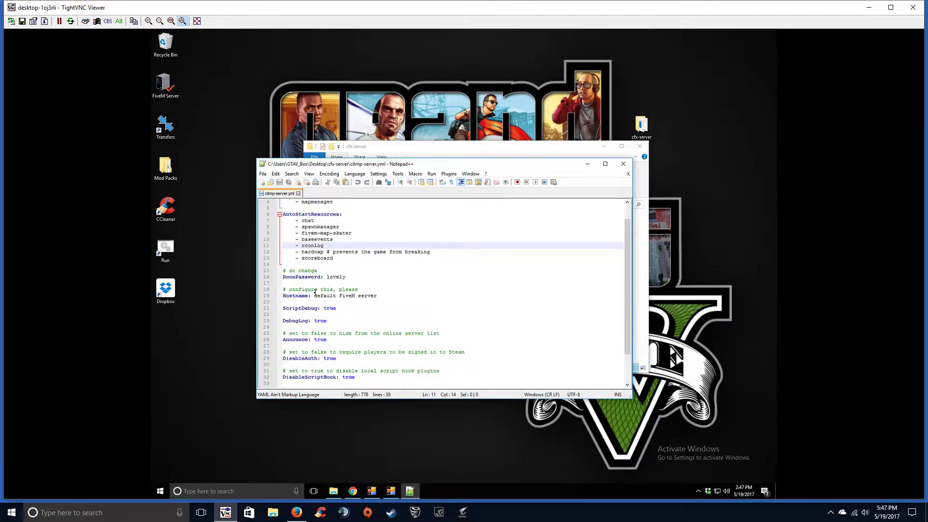
{"action": "left_click_drag", "start_coordinate": [315, 296], "coordinate": [375, 300]}
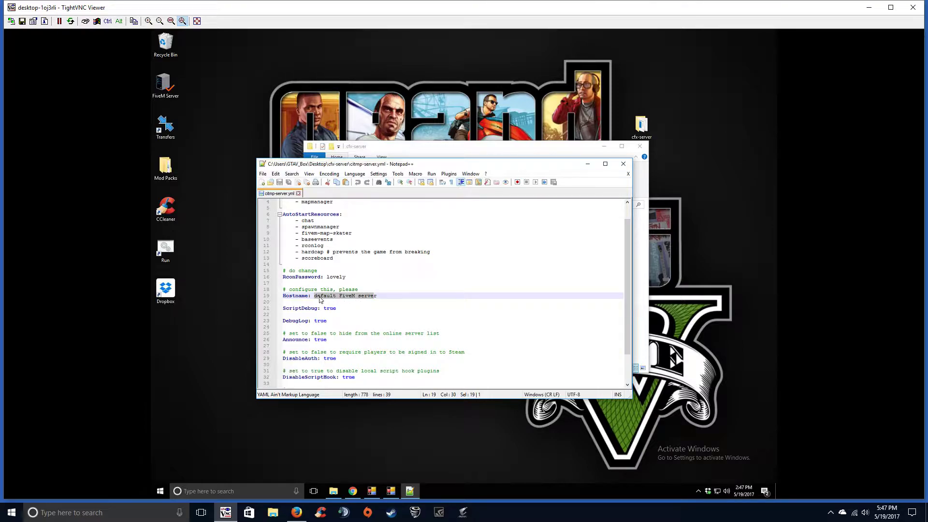
{"action": "left_click_drag", "start_coordinate": [314, 296], "coordinate": [381, 298]}
{"action": "type", "text": "Yout"}
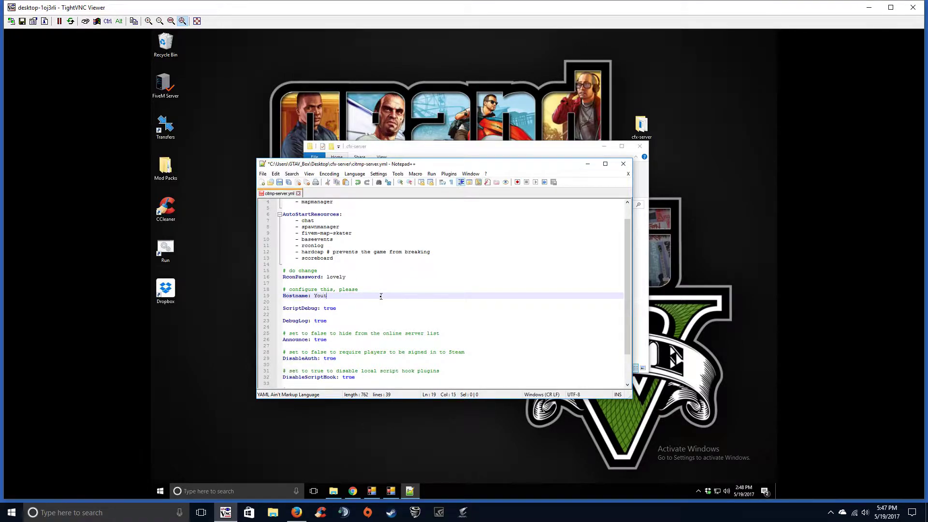
{"action": "type", "text": "ube TEST"}
Set DisableScriptHook to false in citmp-server.yml.
{"action": "left_click_drag", "start_coordinate": [396, 169], "coordinate": [344, 221]}
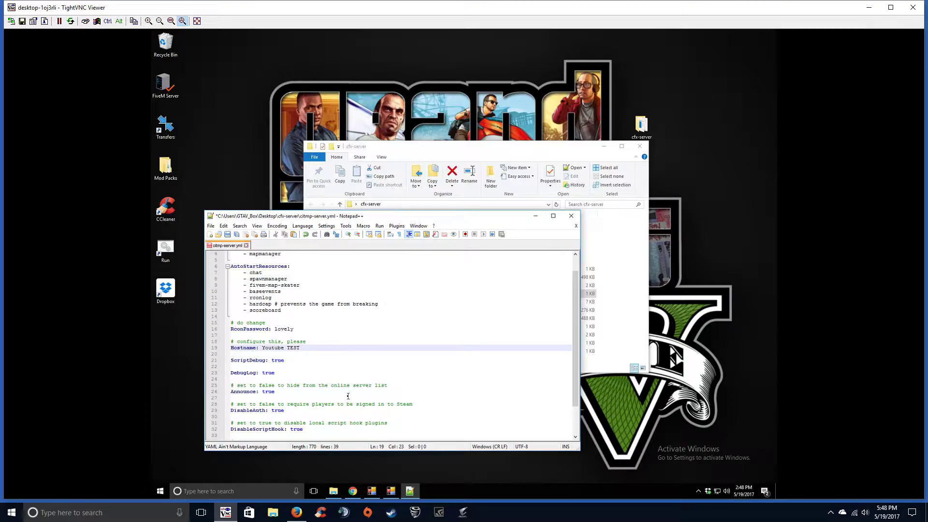
{"action": "scroll", "coordinate": [286, 420], "scroll_direction": "down", "scroll_amount": 1}
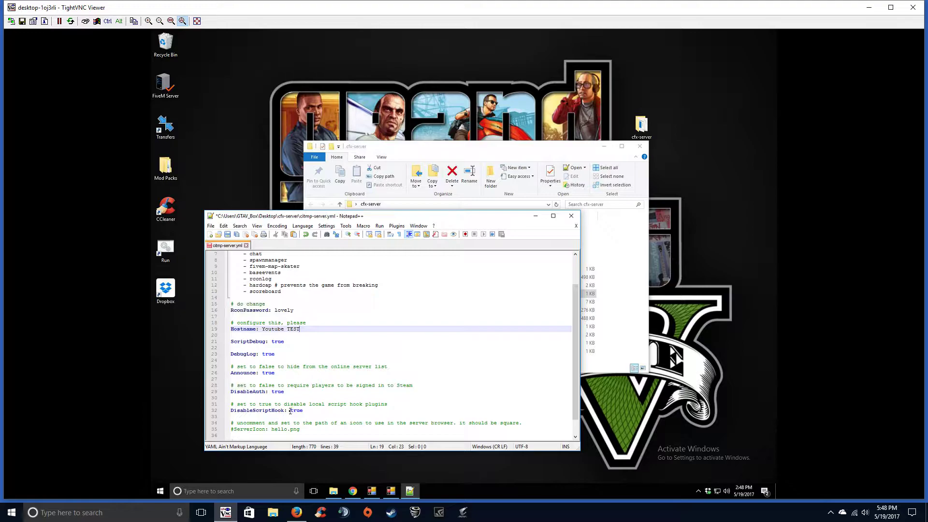
{"action": "left_click_drag", "start_coordinate": [290, 411], "coordinate": [302, 413]}
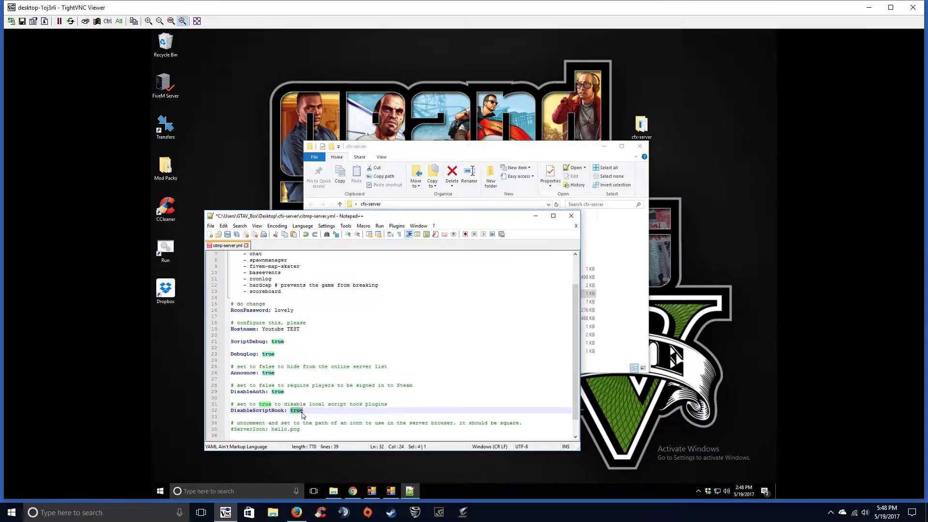
{"action": "type", "text": "false"}
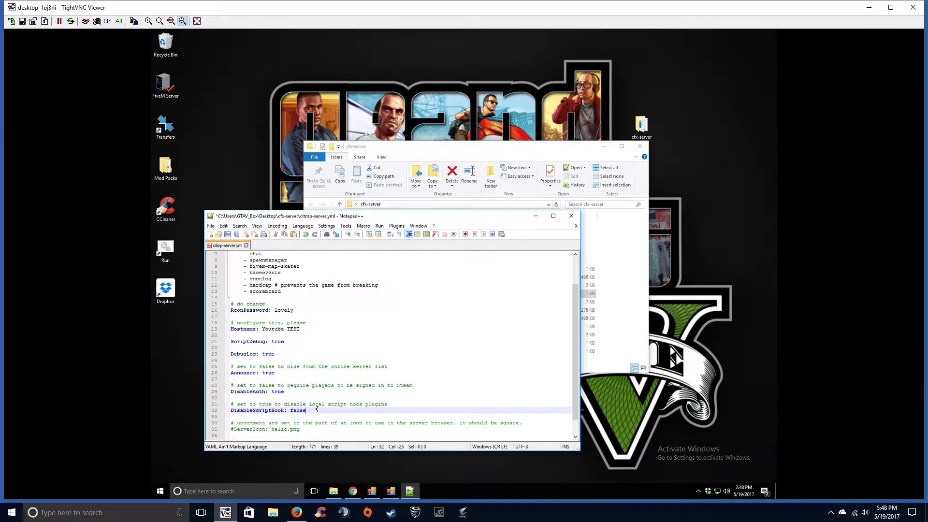
{"action": "left_click", "coordinate": [271, 416]}
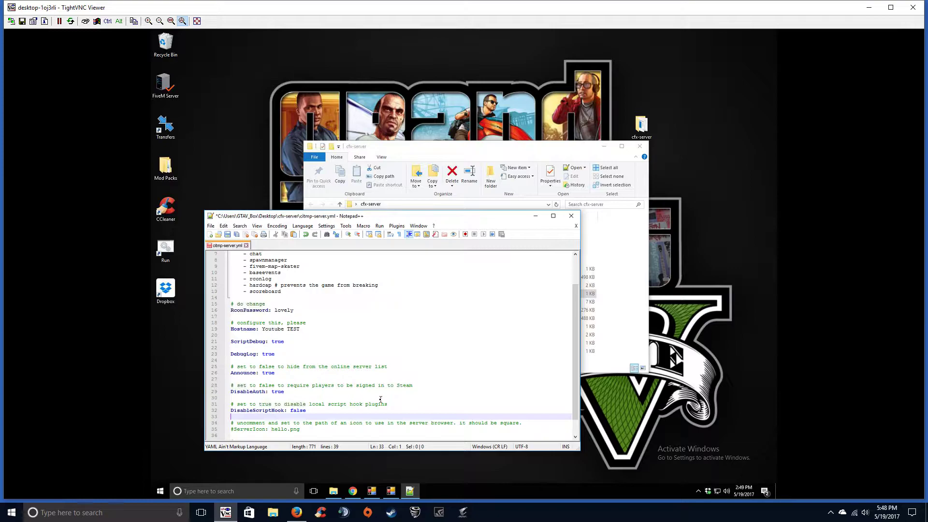
{"action": "scroll", "coordinate": [349, 405], "scroll_direction": "down", "scroll_amount": 1}
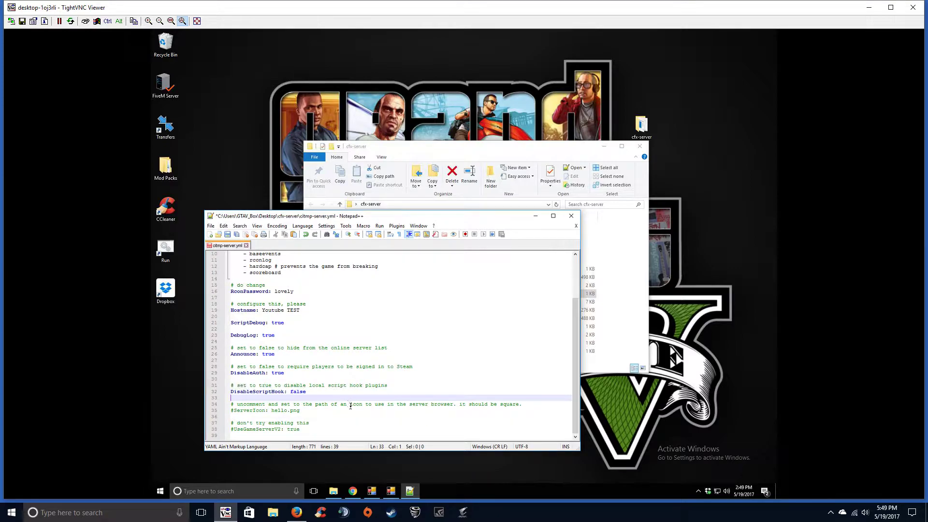
Set the ListenPort value to 30125 in citmp-server.yml.
{"action": "scroll", "coordinate": [331, 397], "scroll_direction": "up", "scroll_amount": 3}
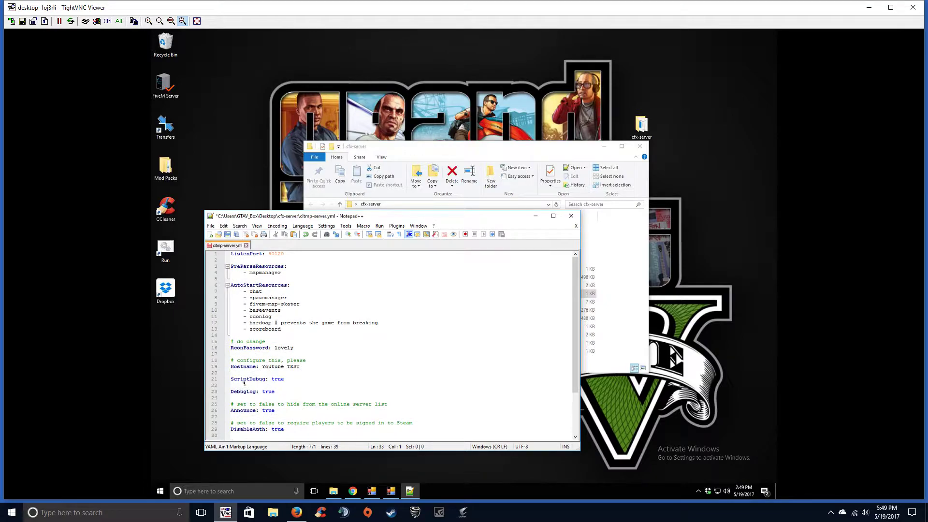
{"action": "double_click", "coordinate": [271, 254]}
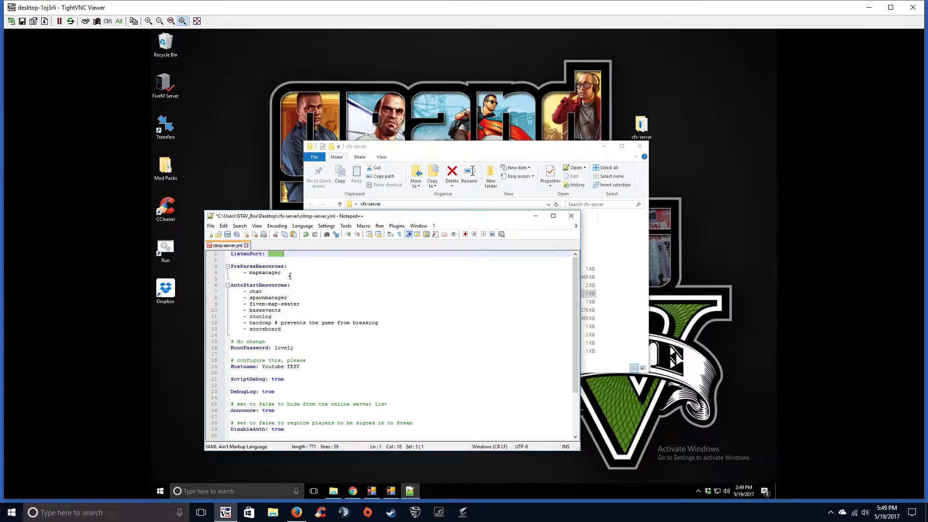
{"action": "left_click", "coordinate": [274, 260]}
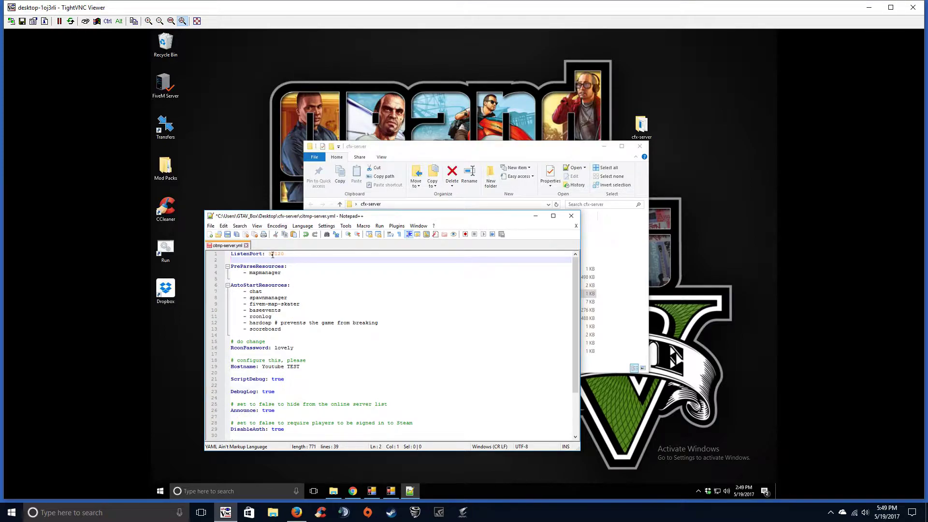
{"action": "left_click_drag", "start_coordinate": [283, 254], "coordinate": [286, 253]}
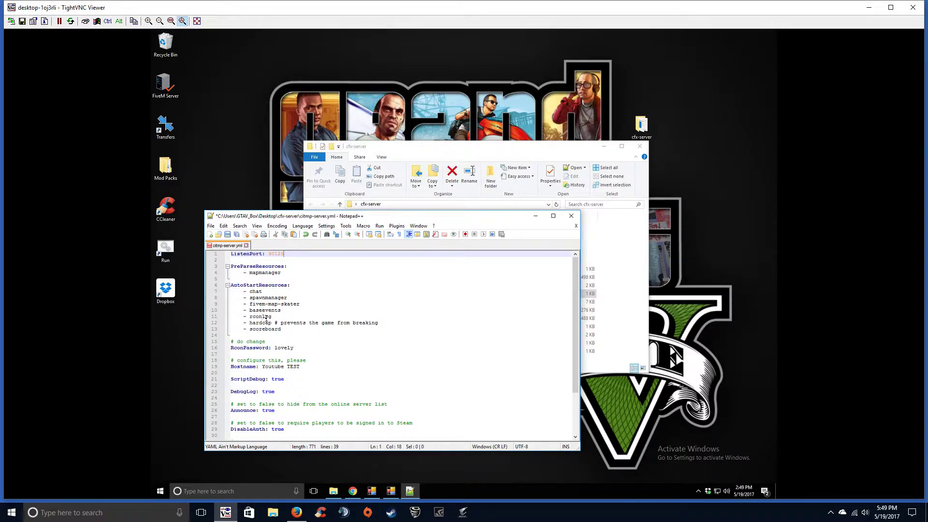
Switch to Chrome and load the router administration page at 192.168.1.1 in a new tab.
{"action": "left_click", "coordinate": [353, 492]}
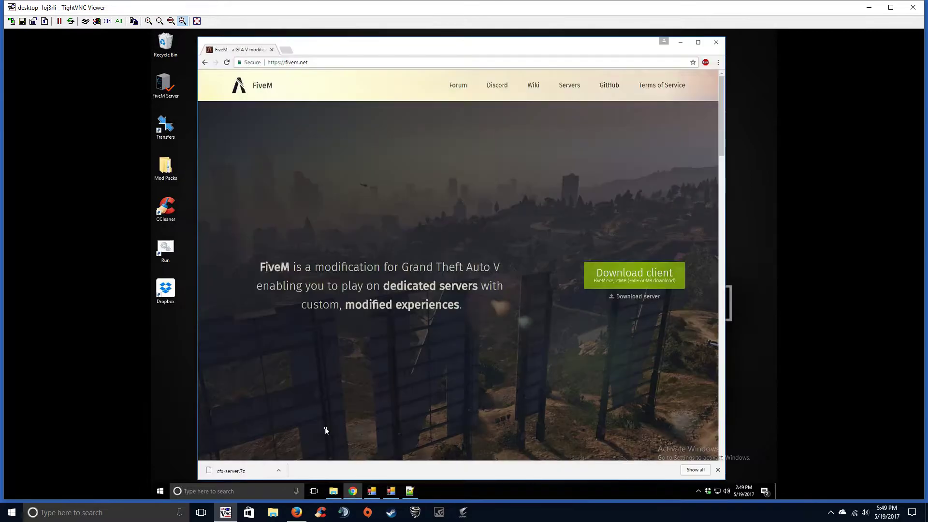
{"action": "left_click", "coordinate": [286, 50]}
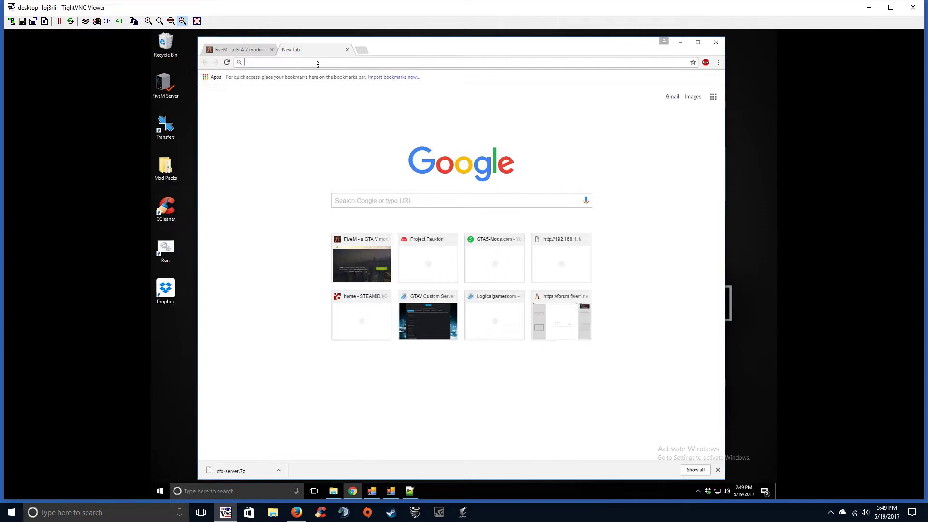
{"action": "type", "text": "192.168.1.1"}
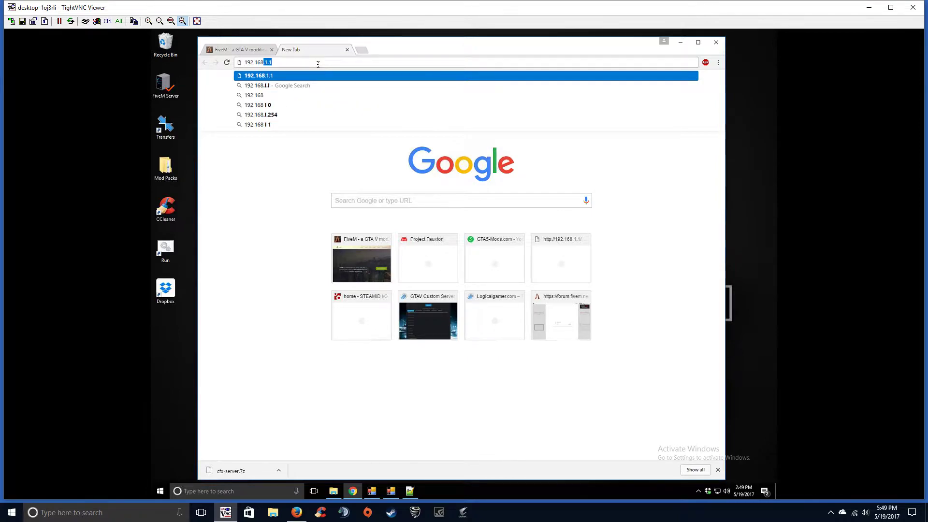
{"action": "key", "text": "Return"}
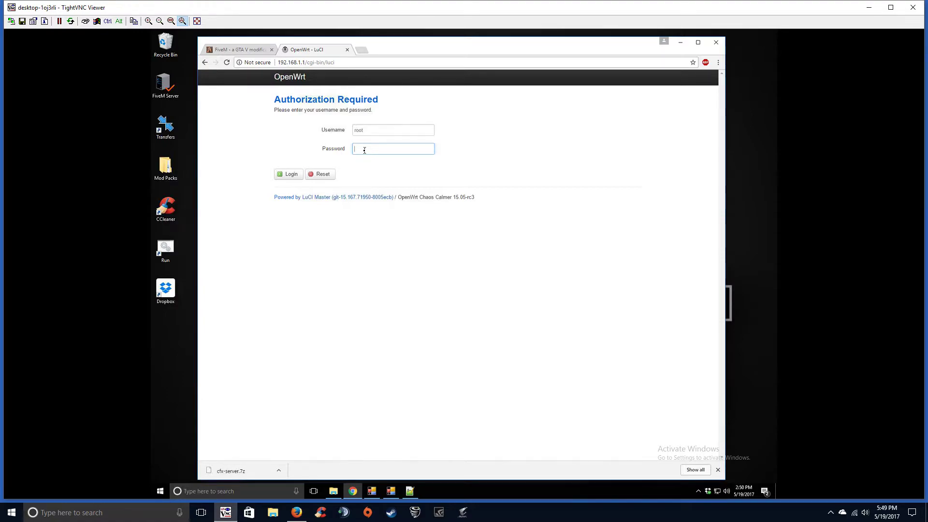
Log in to the OpenWrt router as root with the account password.
{"action": "type", "text": "••••••••"}
{"action": "key", "text": "Return"}
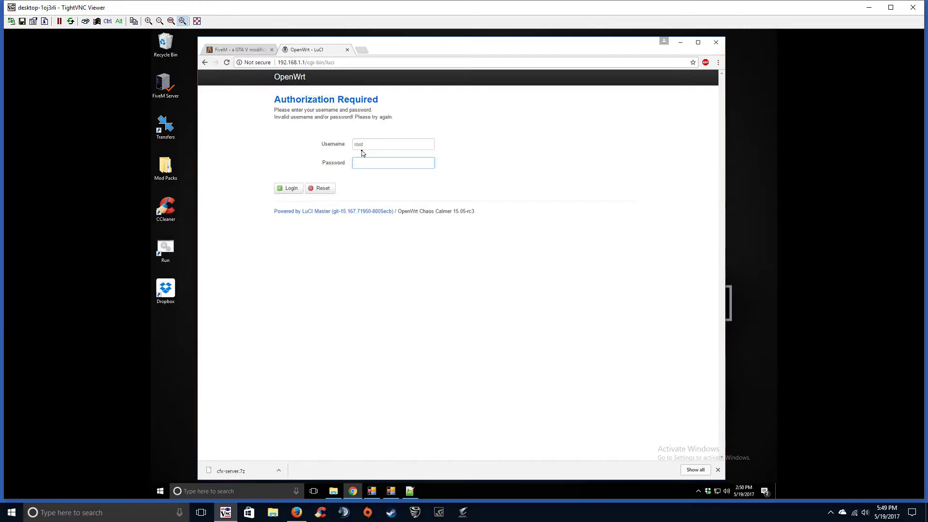
{"action": "type", "text": "•••••"}
{"action": "key", "text": "Return"}
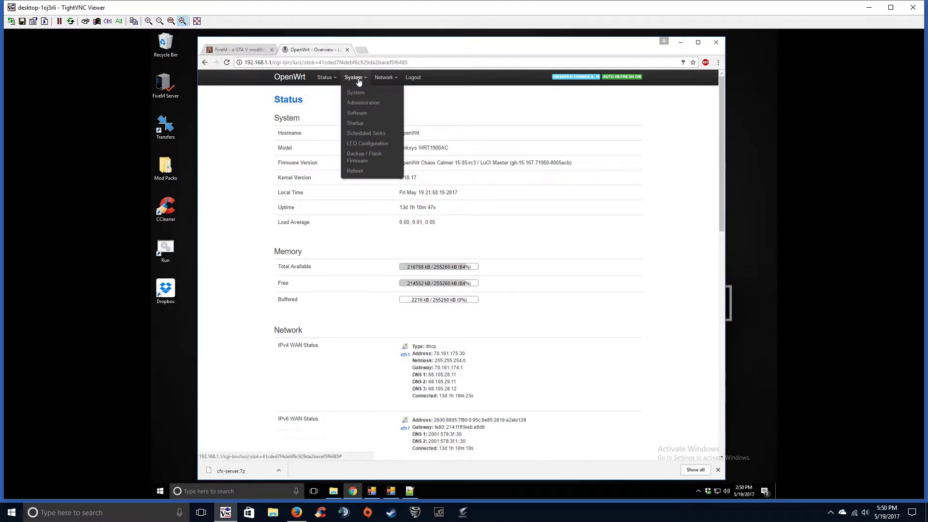
Open the port forwarding rules in the router's firewall settings.
{"action": "mouse_move", "coordinate": [383, 79]}
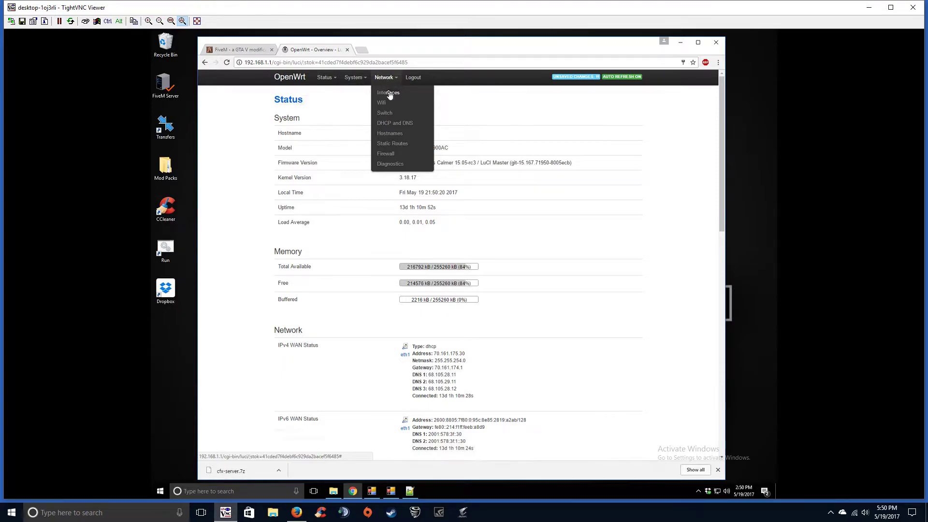
{"action": "left_click", "coordinate": [386, 153]}
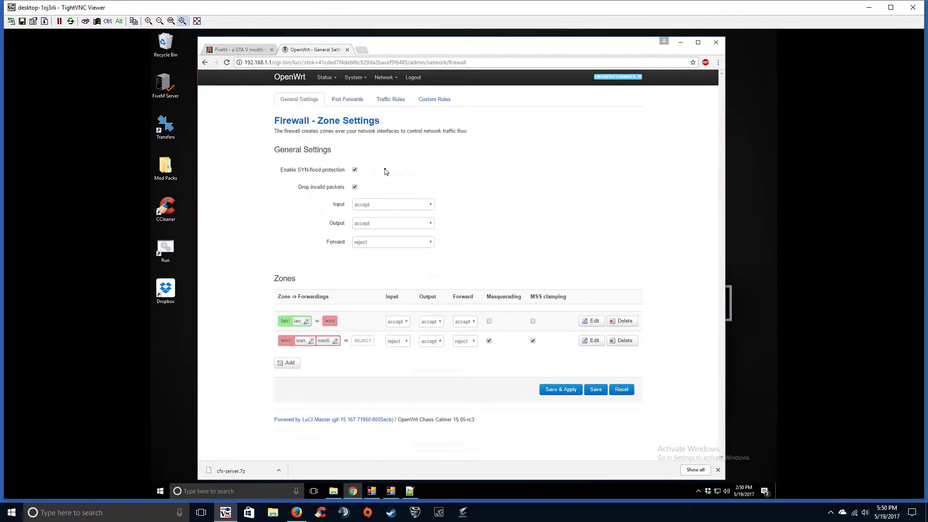
{"action": "left_click", "coordinate": [344, 98]}
Name the new port forward "FiveM - DS3", reusing the name of the existing FiveM - DS2 rule.
{"action": "scroll", "coordinate": [310, 182], "scroll_direction": "down", "scroll_amount": 10}
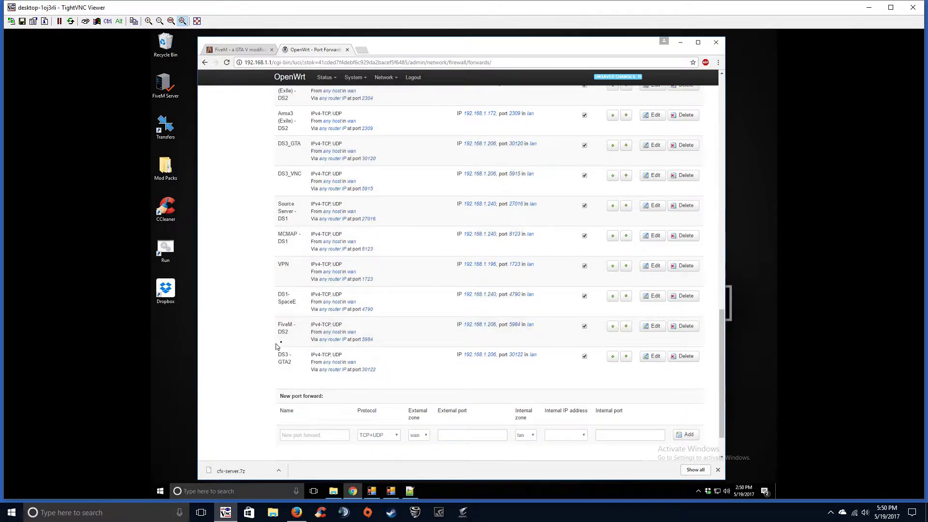
{"action": "left_click_drag", "start_coordinate": [278, 323], "coordinate": [292, 339]}
{"action": "key", "text": "ctrl+c"}
{"action": "left_click", "coordinate": [295, 435]}
{"action": "key", "text": "ctrl+v"}
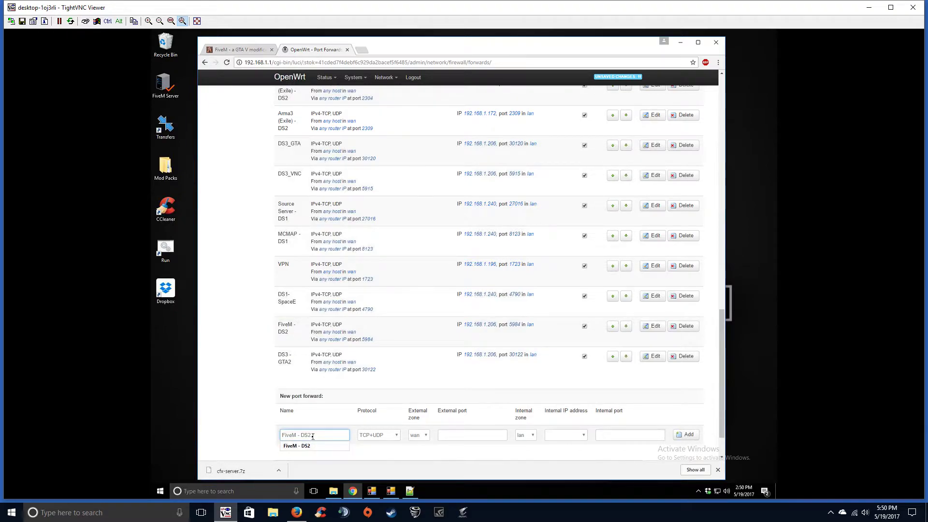
{"action": "key", "text": "BackSpace"}
{"action": "type", "text": "3"}
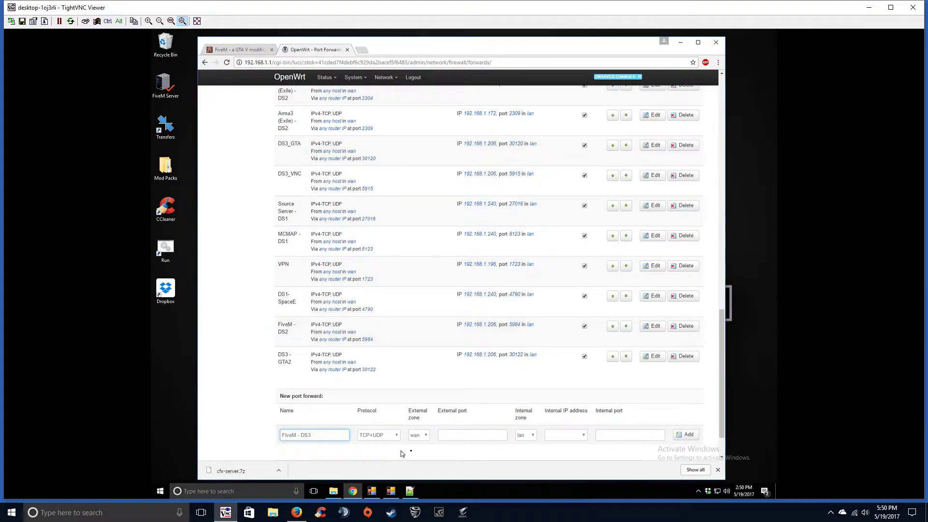
Copy the ListenPort value 30125 from citmp-server.yml into the new port forward's external port.
{"action": "left_click", "coordinate": [461, 435]}
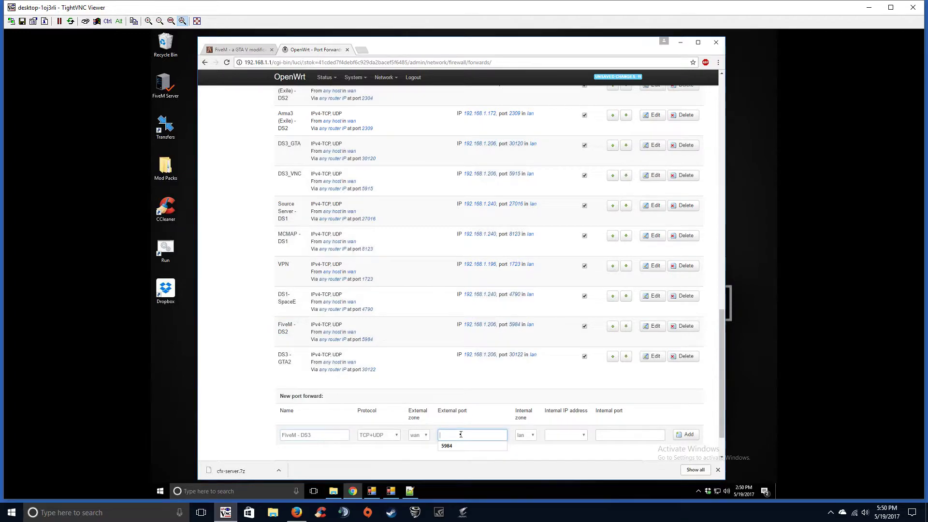
{"action": "left_click", "coordinate": [237, 50]}
{"action": "left_click", "coordinate": [312, 49]}
{"action": "left_click", "coordinate": [680, 42]}
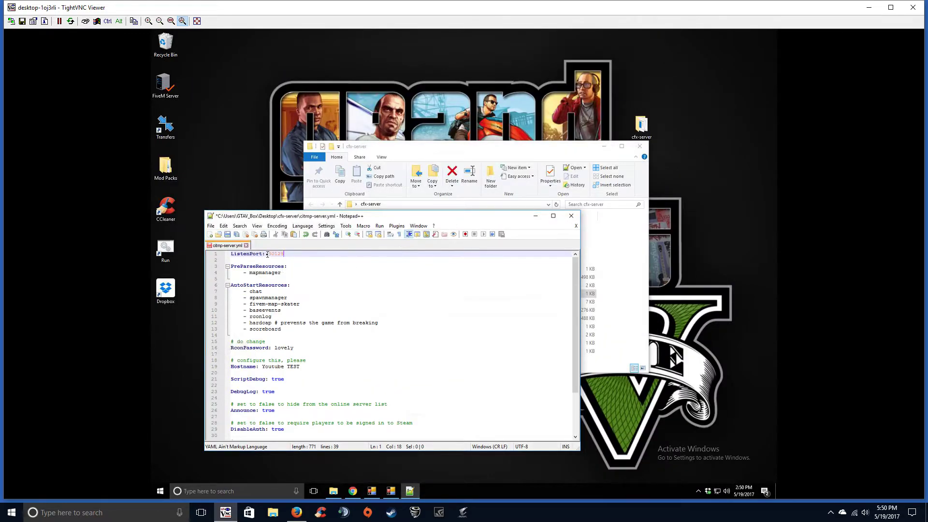
{"action": "left_click_drag", "start_coordinate": [269, 254], "coordinate": [285, 254]}
{"action": "key", "text": "ctrl+c"}
{"action": "left_click", "coordinate": [353, 491]}
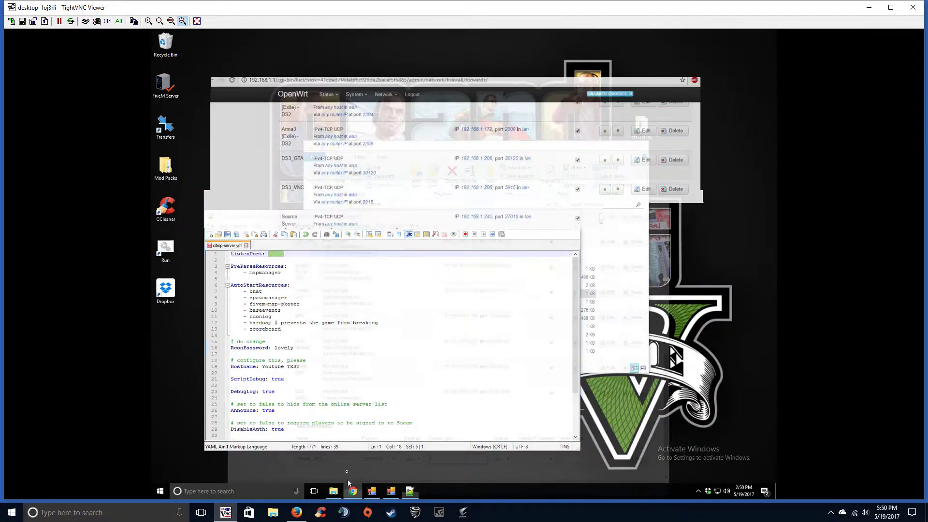
{"action": "key", "text": "ctrl+v"}
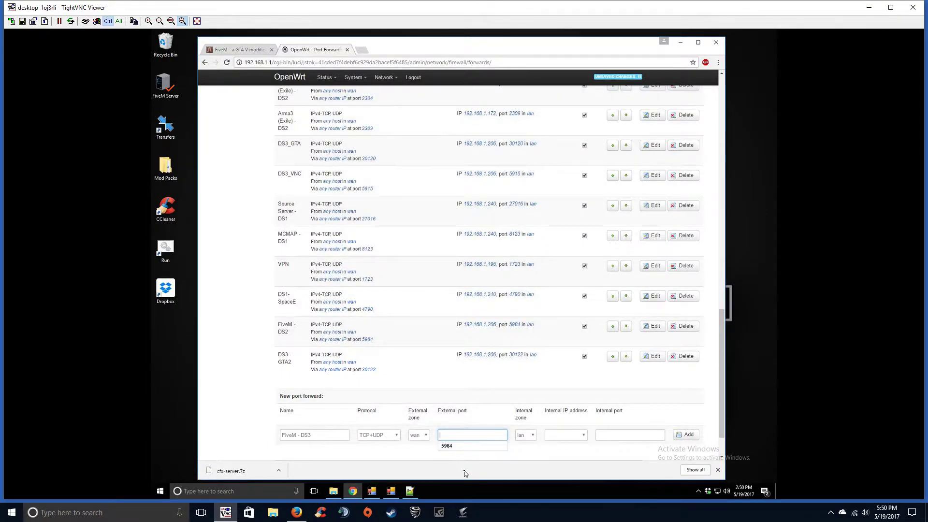
Choose 192.168.1.206, the DESKTOP-1OJ3RLI machine, as the new port forward's internal IP address.
{"action": "left_click", "coordinate": [566, 436]}
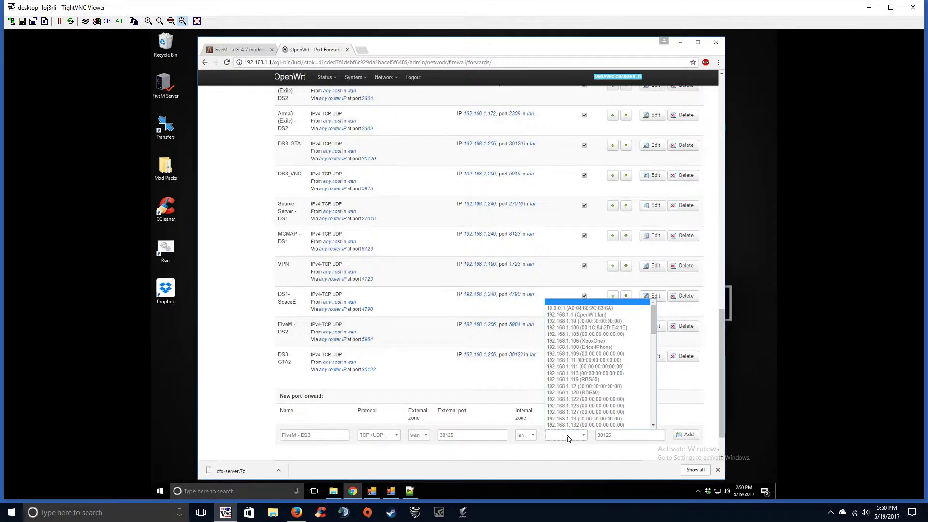
{"action": "scroll", "coordinate": [613, 357], "scroll_direction": "down", "scroll_amount": 3}
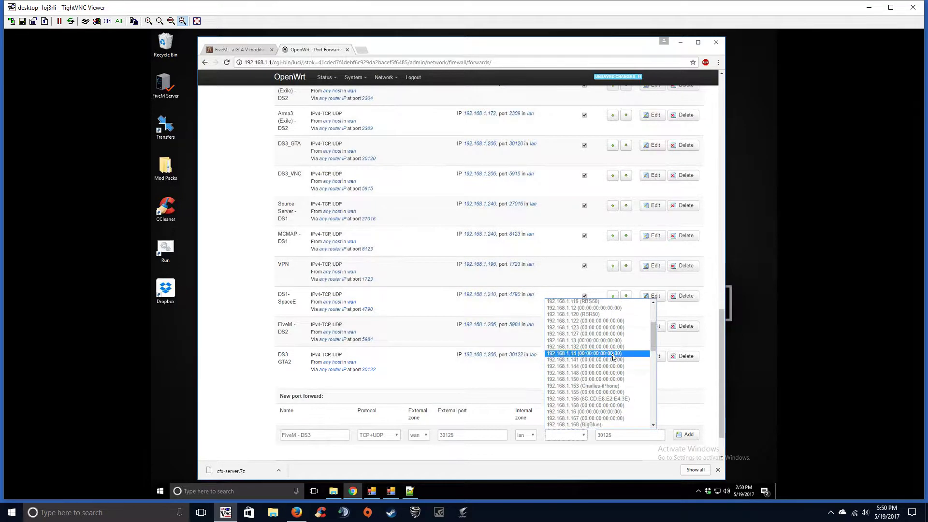
{"action": "scroll", "coordinate": [607, 338], "scroll_direction": "down", "scroll_amount": 5}
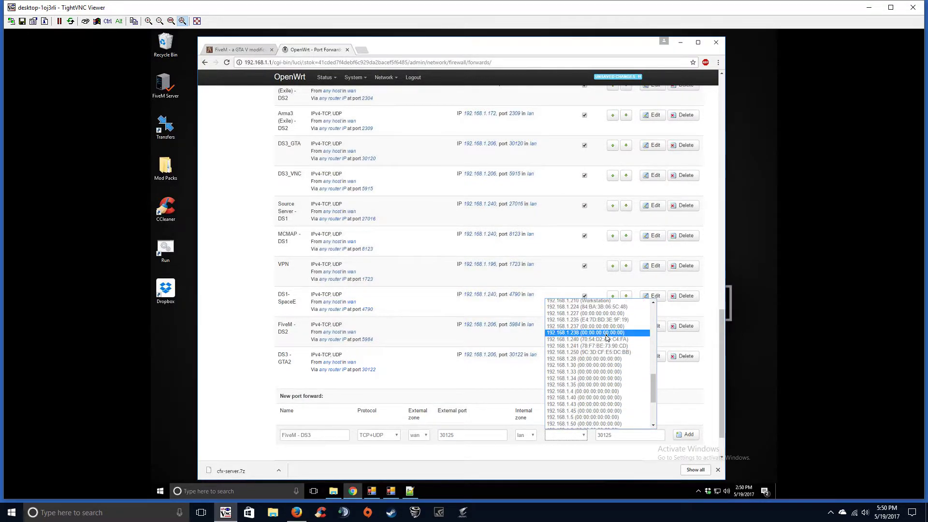
{"action": "scroll", "coordinate": [607, 341], "scroll_direction": "up", "scroll_amount": 4}
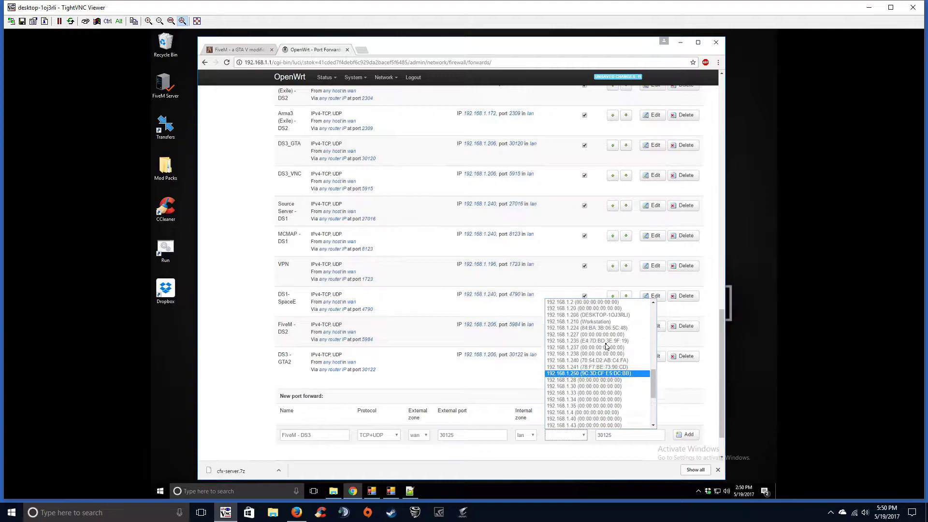
{"action": "scroll", "coordinate": [607, 347], "scroll_direction": "up", "scroll_amount": 5}
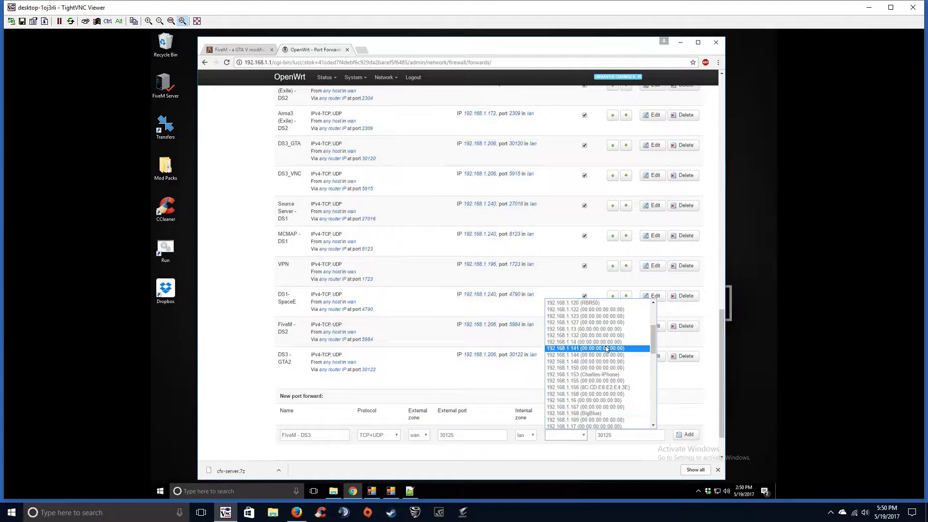
{"action": "scroll", "coordinate": [607, 363], "scroll_direction": "up", "scroll_amount": 3}
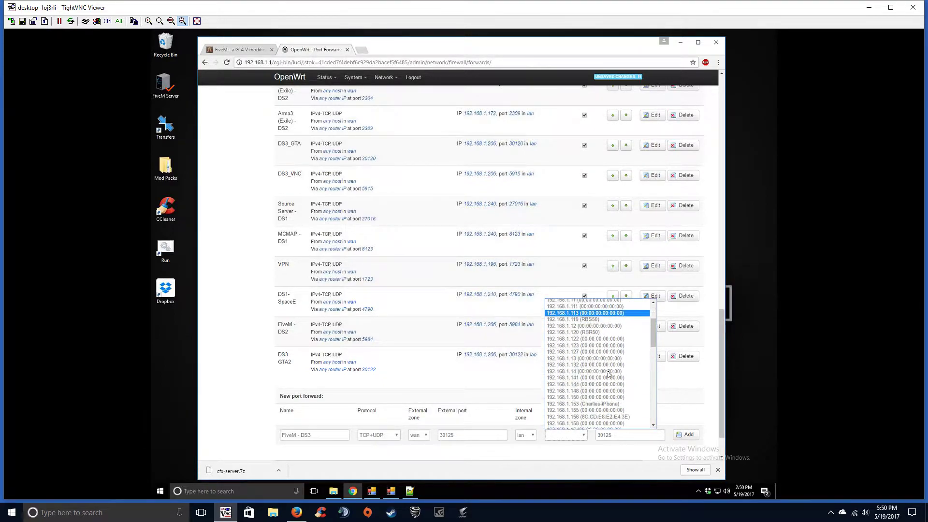
{"action": "scroll", "coordinate": [605, 358], "scroll_direction": "down", "scroll_amount": 5}
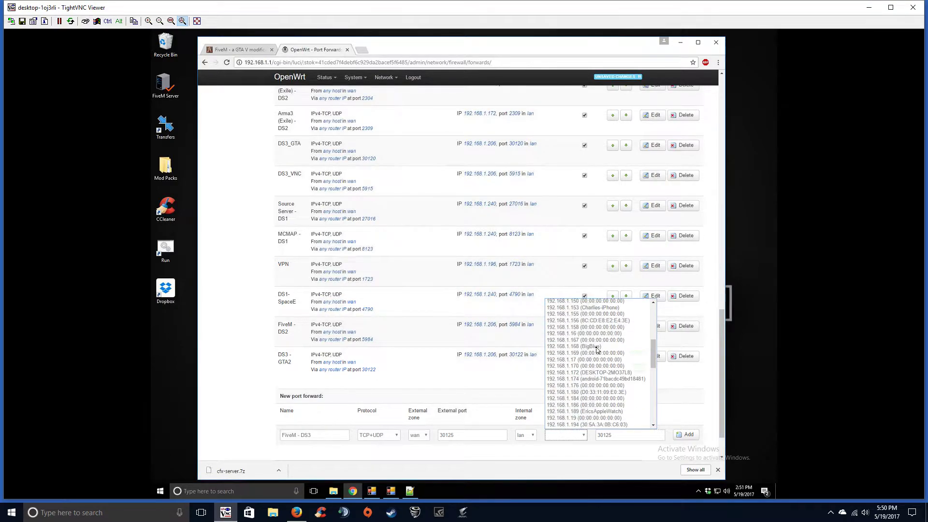
{"action": "left_click", "coordinate": [588, 380]}
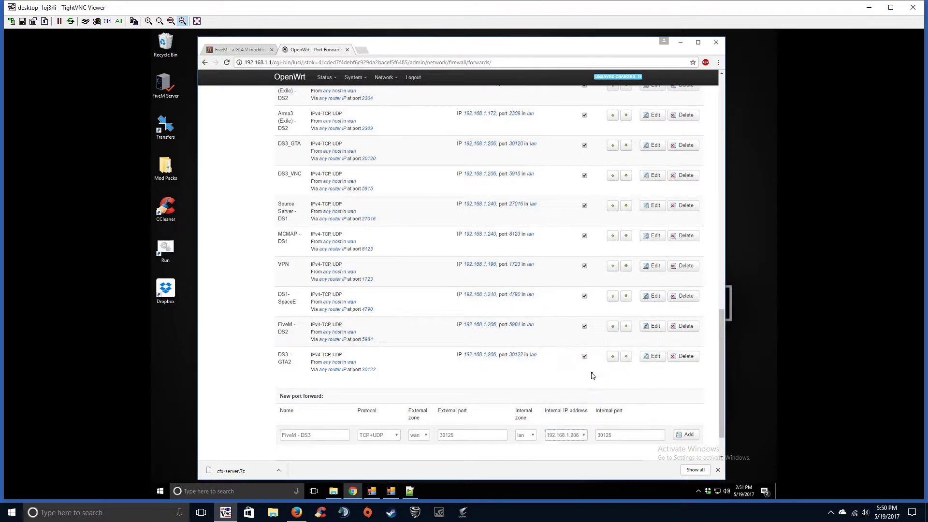
Add and save the FiveM - DS3 port forward with internal port 30125, and close the browser.
{"action": "left_click", "coordinate": [624, 437]}
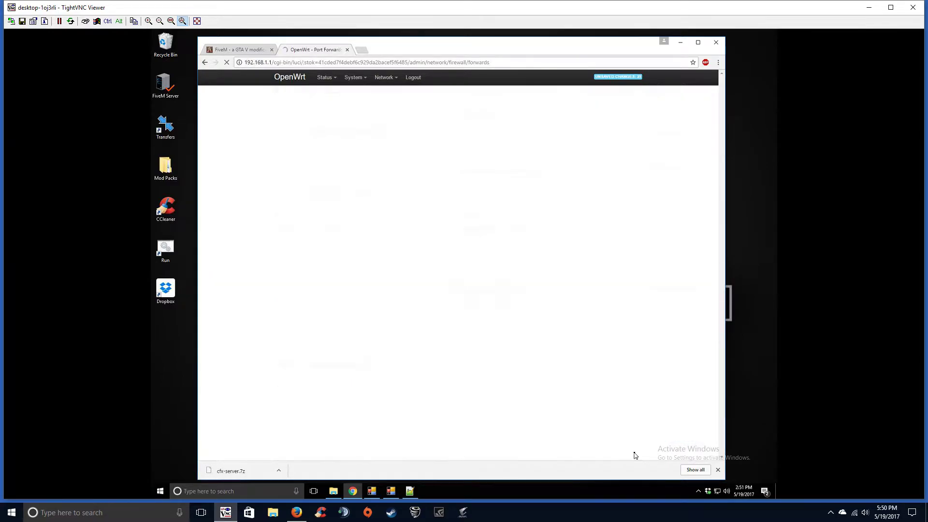
{"action": "left_click", "coordinate": [687, 435]}
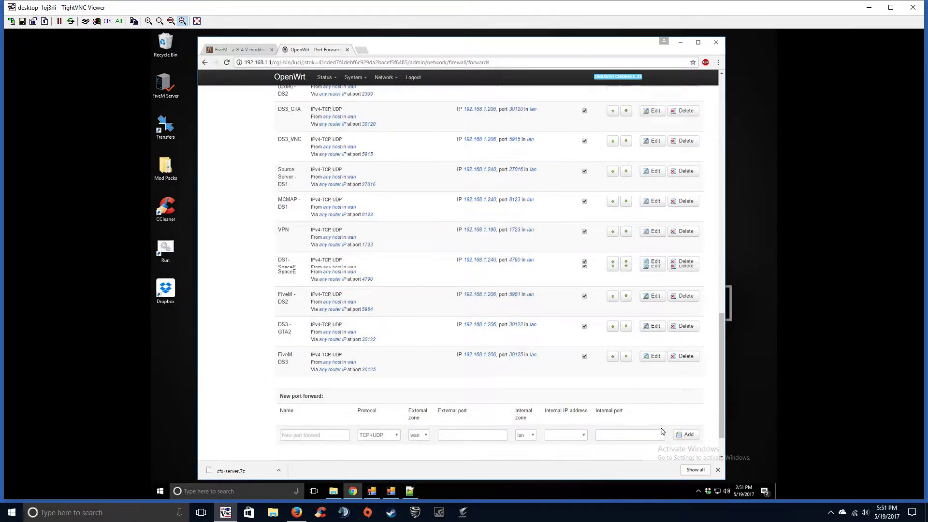
{"action": "scroll", "coordinate": [665, 428], "scroll_direction": "down", "scroll_amount": 1}
{"action": "left_click", "coordinate": [561, 424]}
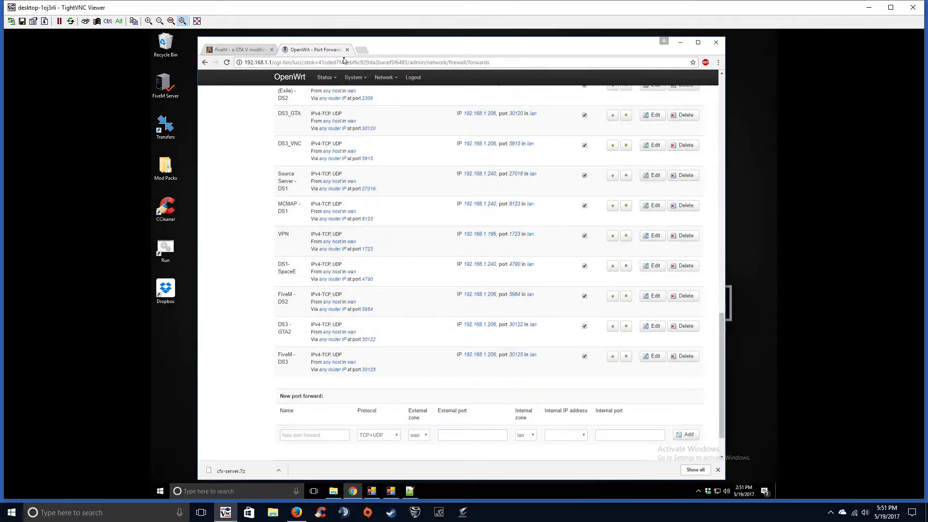
{"action": "left_click", "coordinate": [718, 46]}
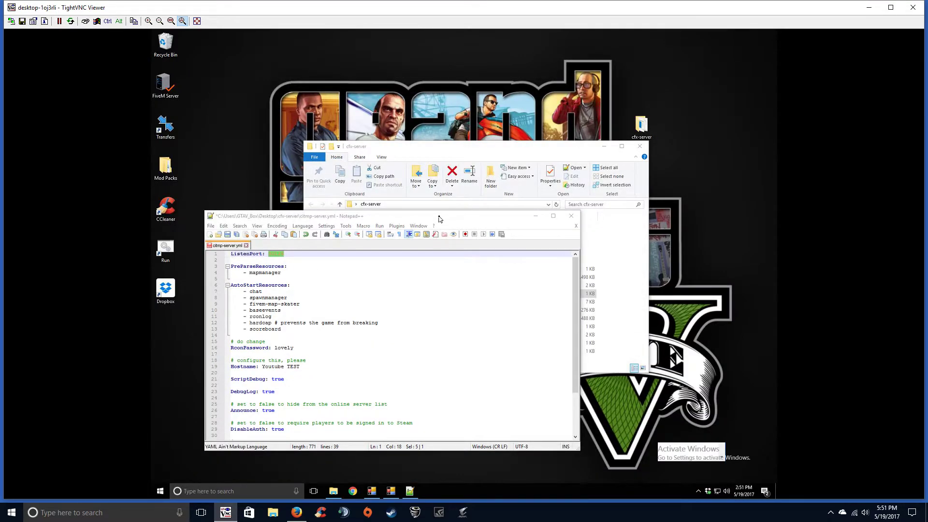
Rearrange the open windows and close the cfx-server folder window and Notepad++.
{"action": "left_click_drag", "start_coordinate": [440, 218], "coordinate": [462, 199]}
{"action": "left_click_drag", "start_coordinate": [479, 146], "coordinate": [456, 102]}
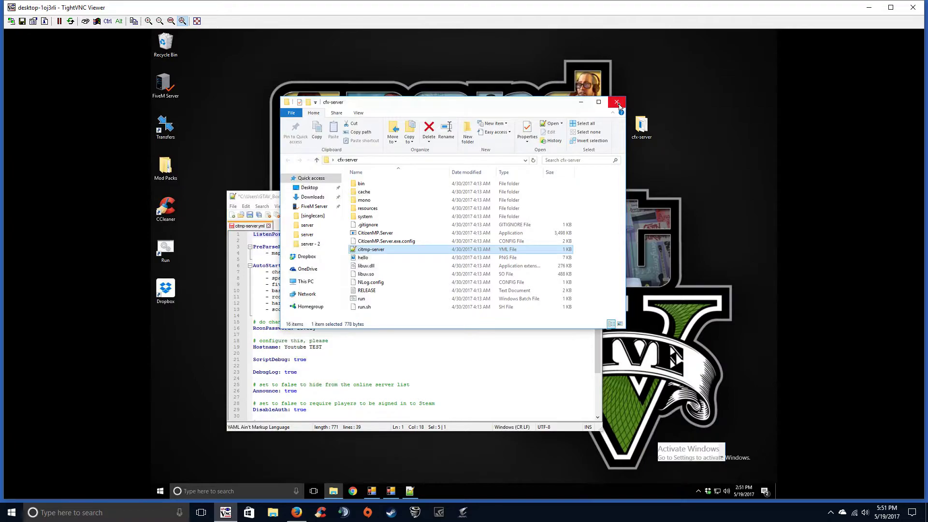
{"action": "left_click", "coordinate": [619, 105]}
{"action": "left_click_drag", "start_coordinate": [427, 203], "coordinate": [489, 185]}
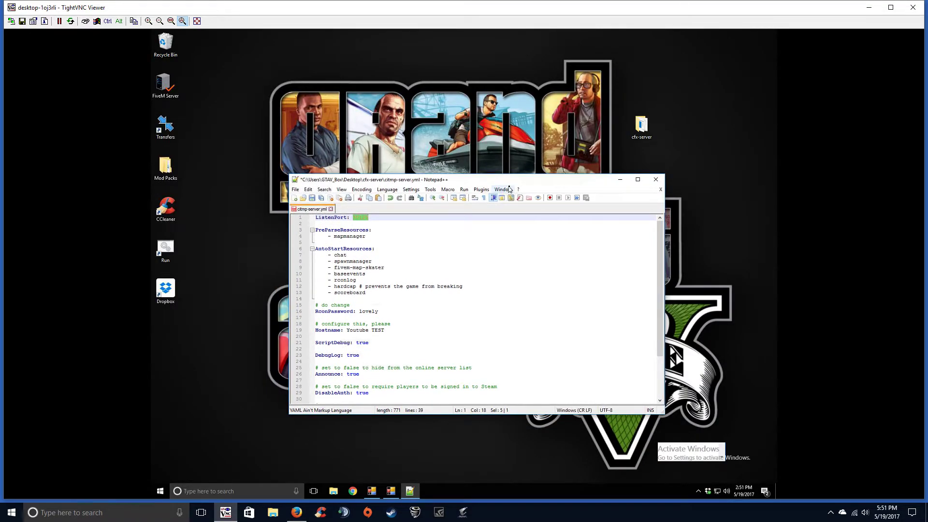
{"action": "left_click", "coordinate": [656, 179]}
Open the cfx-server folder and view the contents of the run batch file in Notepad, then close it.
{"action": "double_click", "coordinate": [645, 129]}
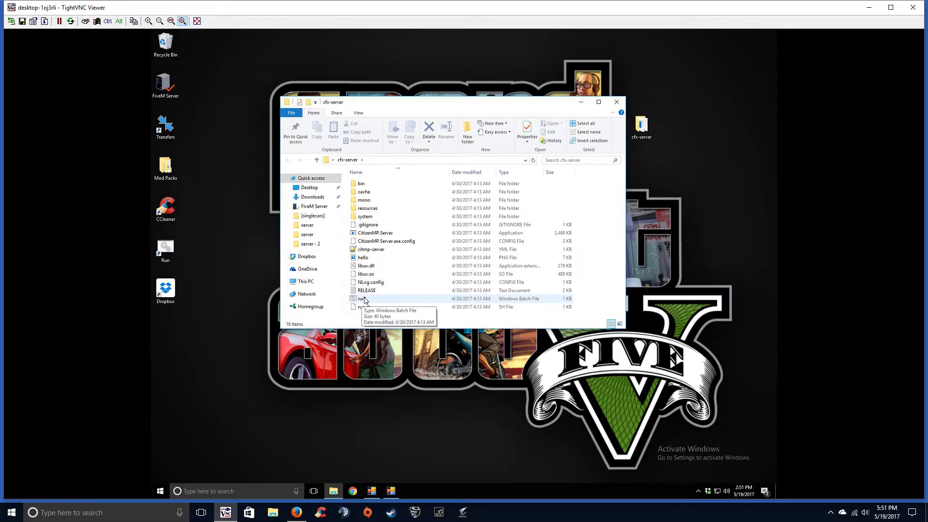
{"action": "right_click", "coordinate": [364, 300]}
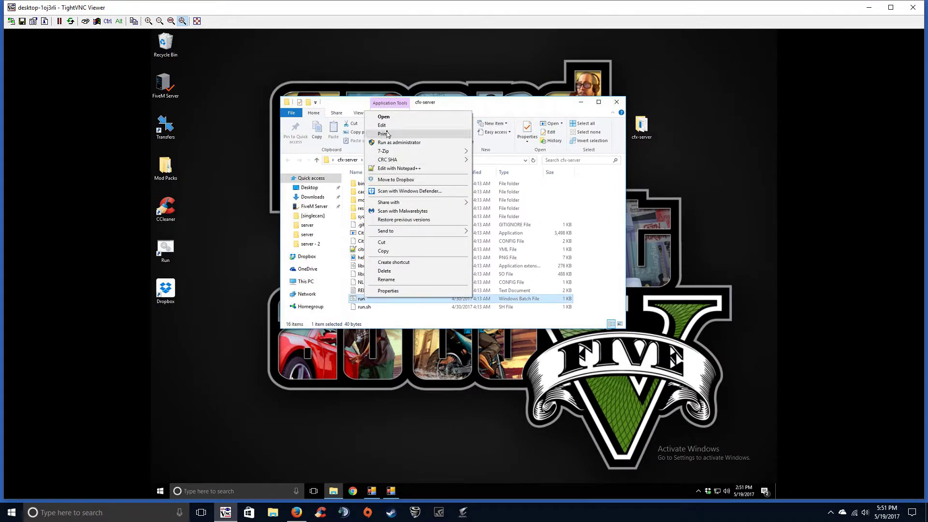
{"action": "left_click", "coordinate": [382, 126]}
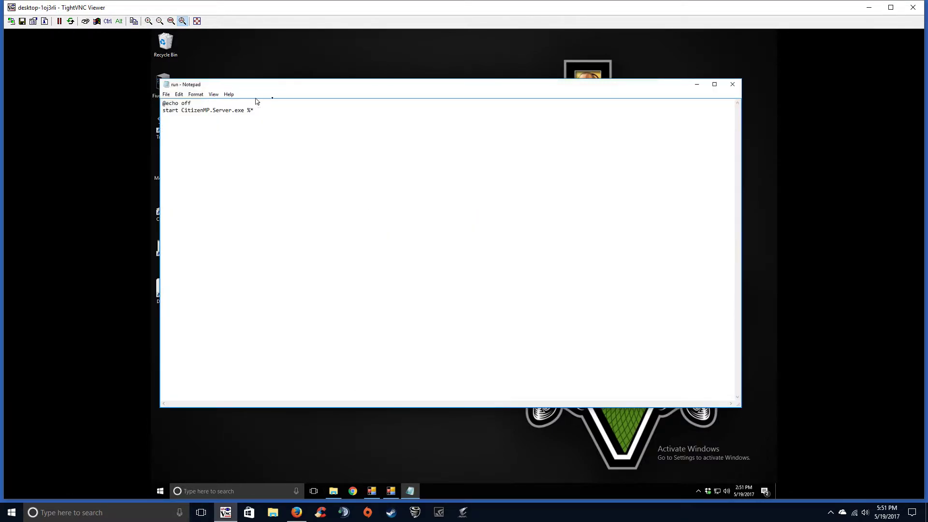
{"action": "left_click", "coordinate": [732, 84]}
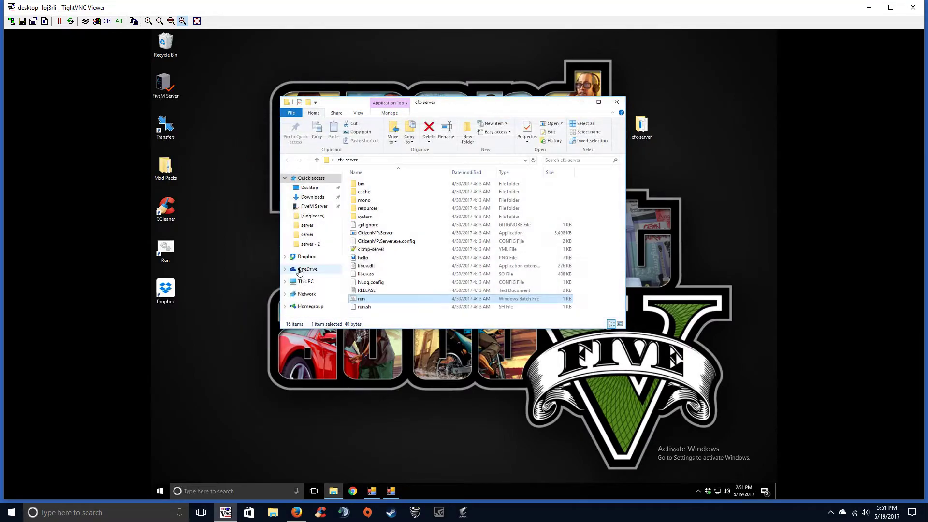
Launch the server with the run batch file and allow CitizenMP.Server through Windows Firewall on private networks.
{"action": "key", "text": "Return"}
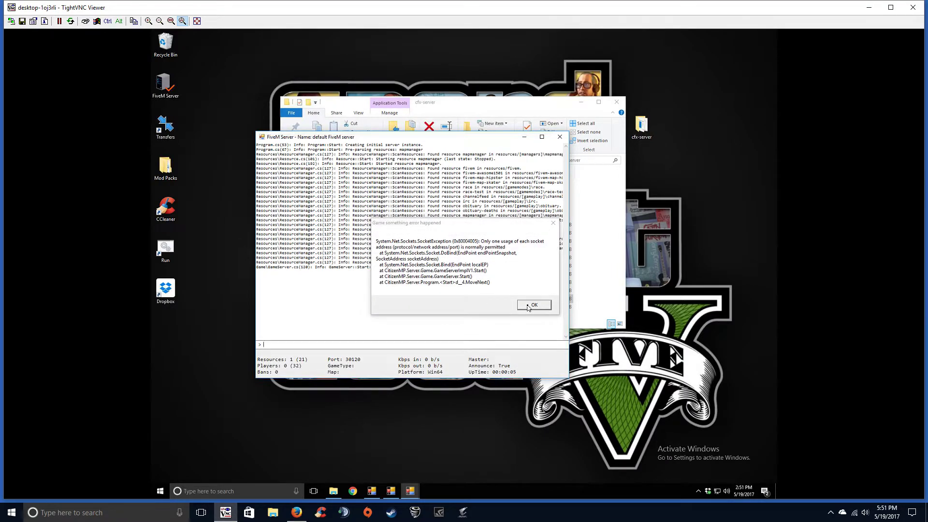
{"action": "left_click", "coordinate": [533, 305]}
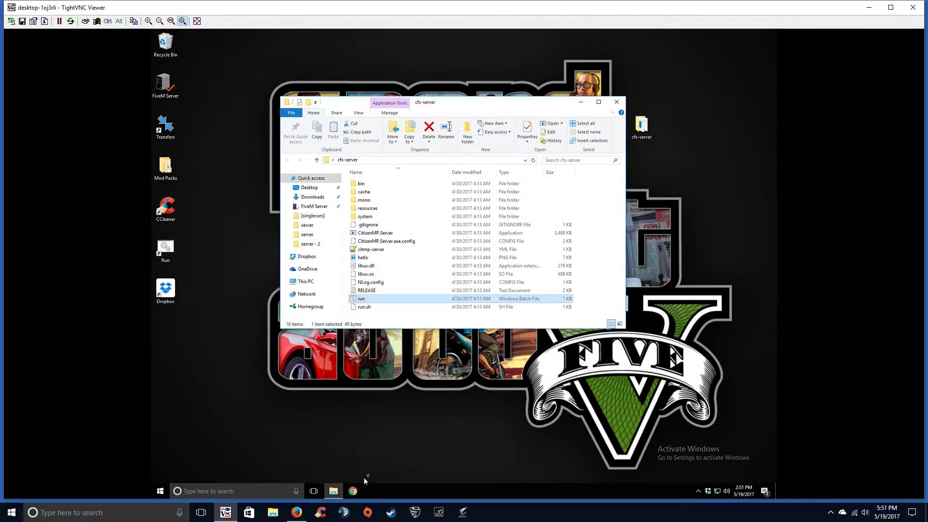
{"action": "double_click", "coordinate": [362, 299]}
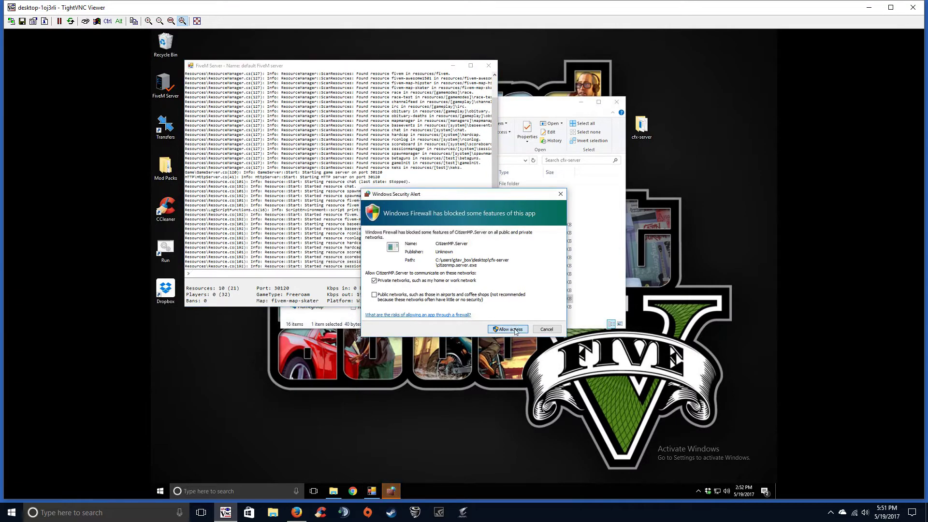
{"action": "left_click", "coordinate": [505, 330]}
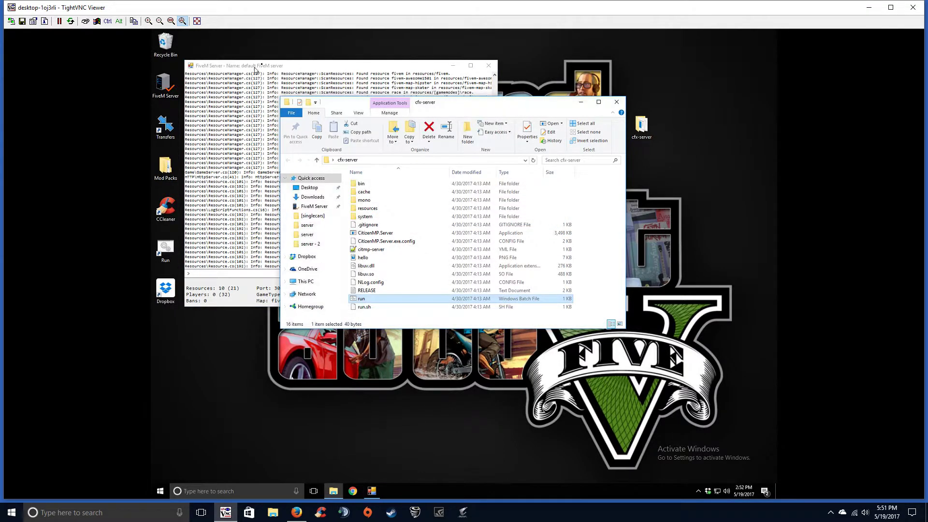
Bring the FiveM server window to the front, check which port it is using, and close the server.
{"action": "left_click", "coordinate": [286, 71]}
{"action": "left_click_drag", "start_coordinate": [307, 70], "coordinate": [323, 107]}
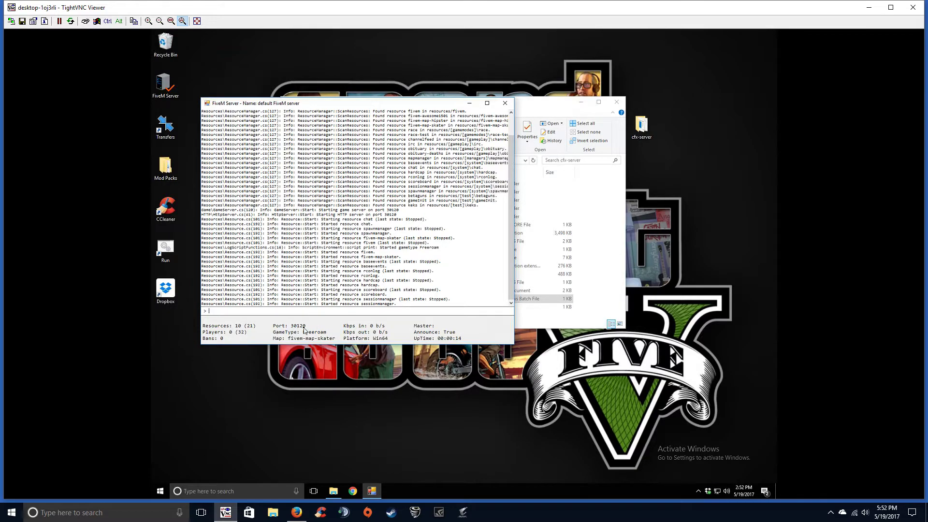
{"action": "left_click", "coordinate": [505, 103]}
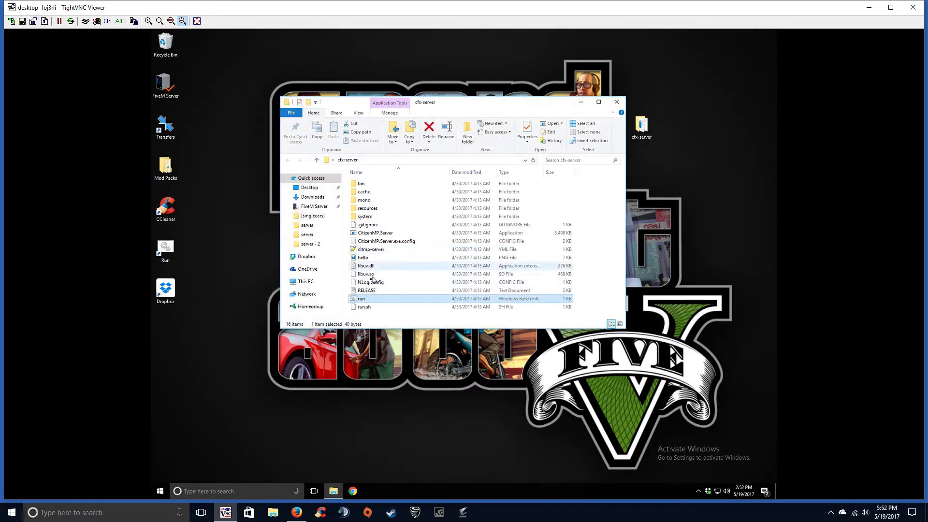
Save the pending changes in citmp-server.yml, including the ListenPort, and close Notepad++.
{"action": "double_click", "coordinate": [353, 250]}
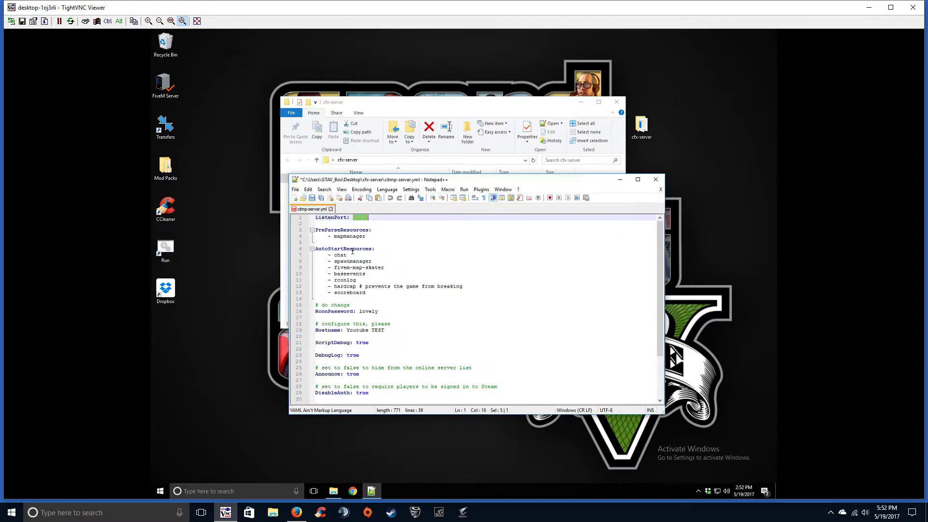
{"action": "key", "text": "End"}
{"action": "key", "text": "ctrl+s"}
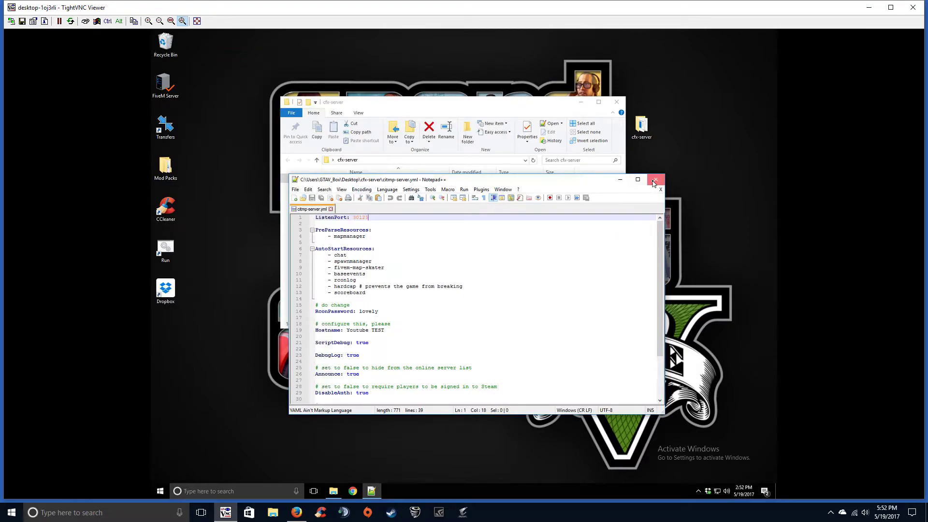
{"action": "left_click", "coordinate": [655, 180]}
Restart the server with the run batch file, and minimise its window and the remote desktop viewer.
{"action": "double_click", "coordinate": [361, 299]}
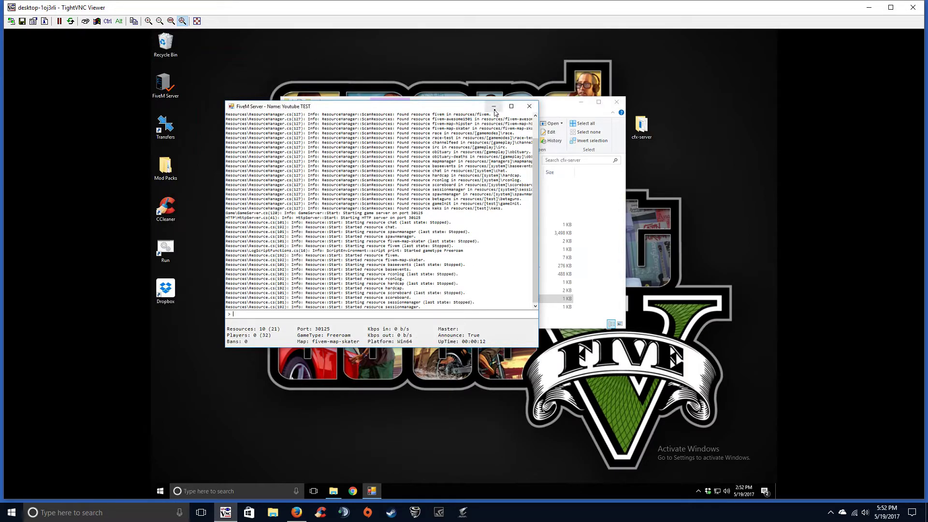
{"action": "left_click", "coordinate": [494, 107]}
{"action": "left_click", "coordinate": [226, 513]}
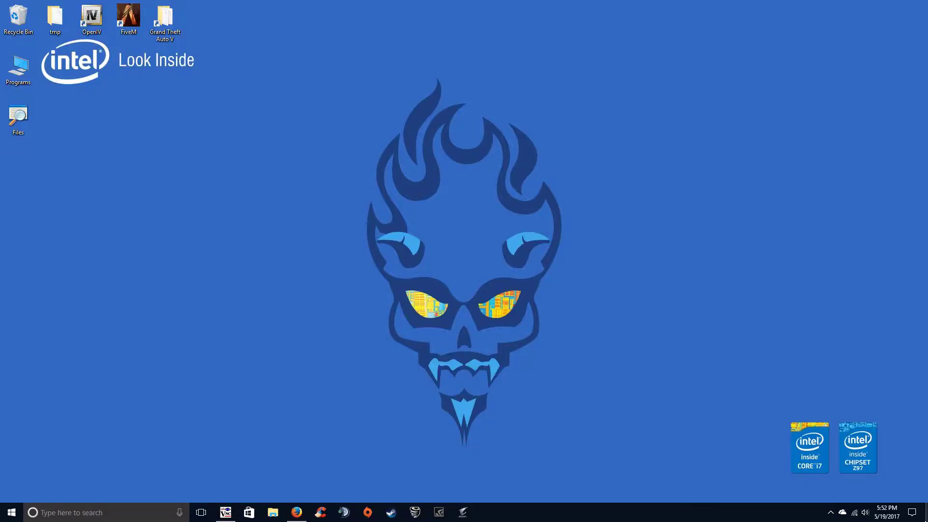
Launch the FiveM client on the local computer, accept the outdated Windows notice and join the Youtube TEST server.
{"action": "double_click", "coordinate": [128, 19]}
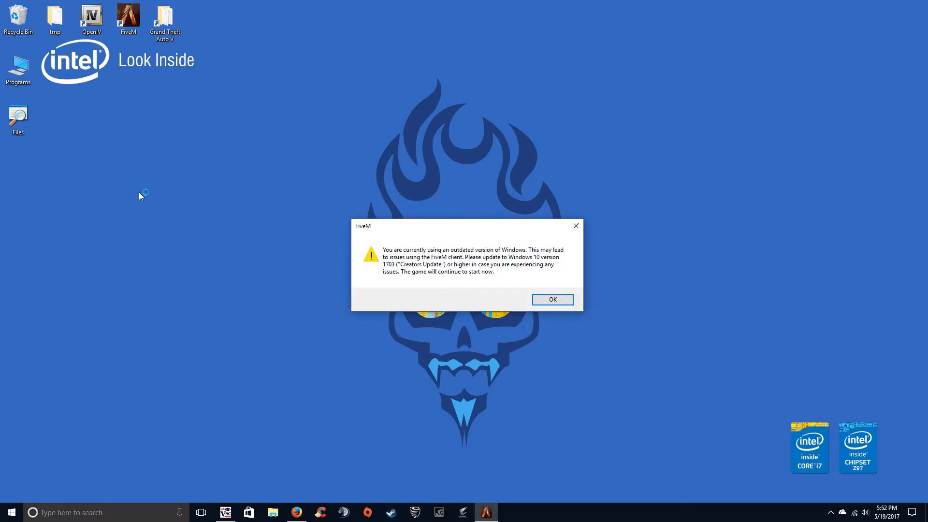
{"action": "left_click", "coordinate": [550, 298]}
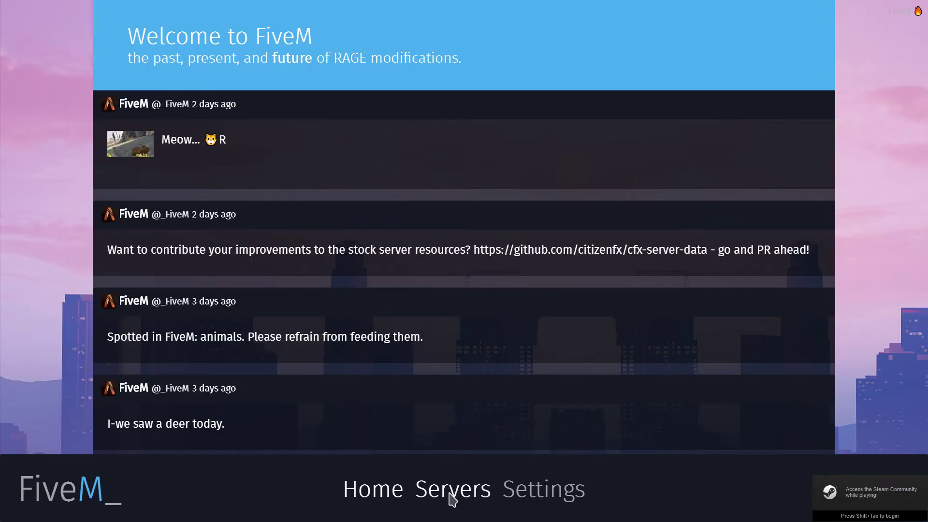
{"action": "left_click", "coordinate": [440, 503]}
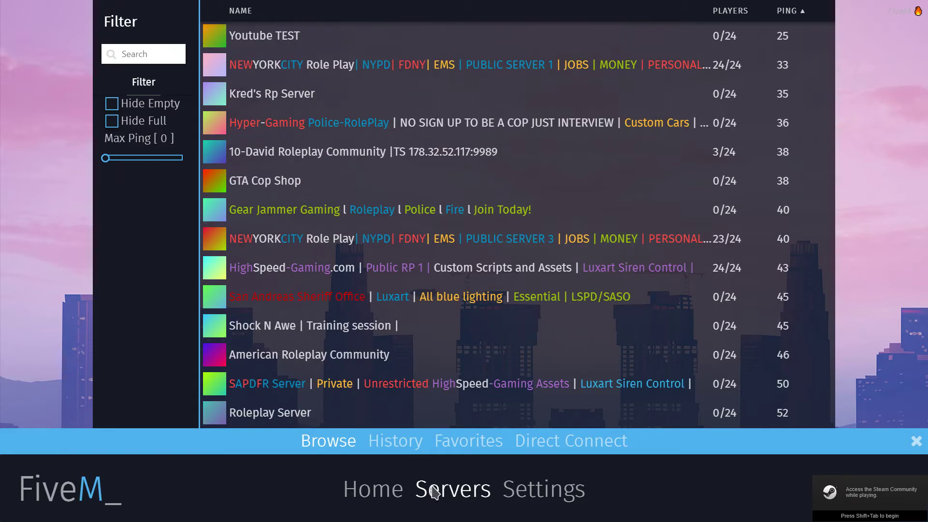
{"action": "left_click", "coordinate": [214, 36]}
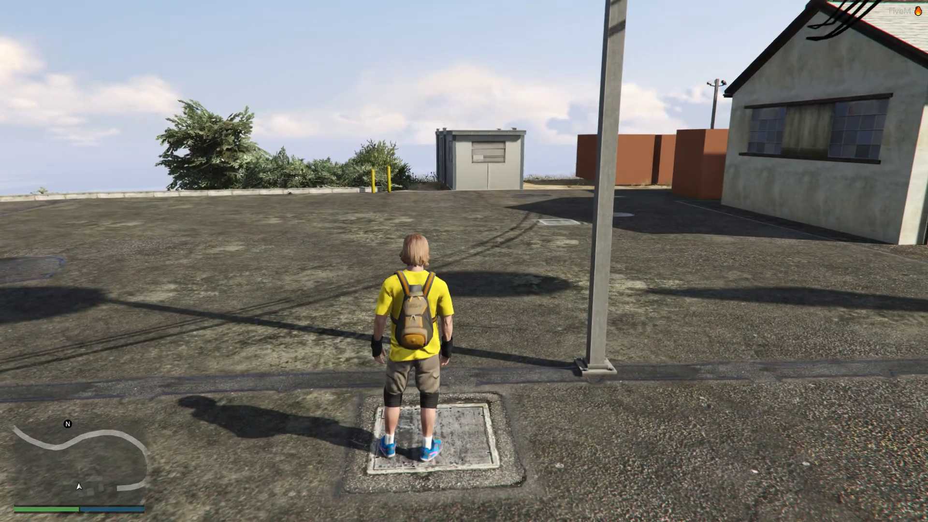
Spawn an Annis RE-7B from the Supercars list of the in-game trainer and close the trainer.
{"action": "key", "text": "w"}
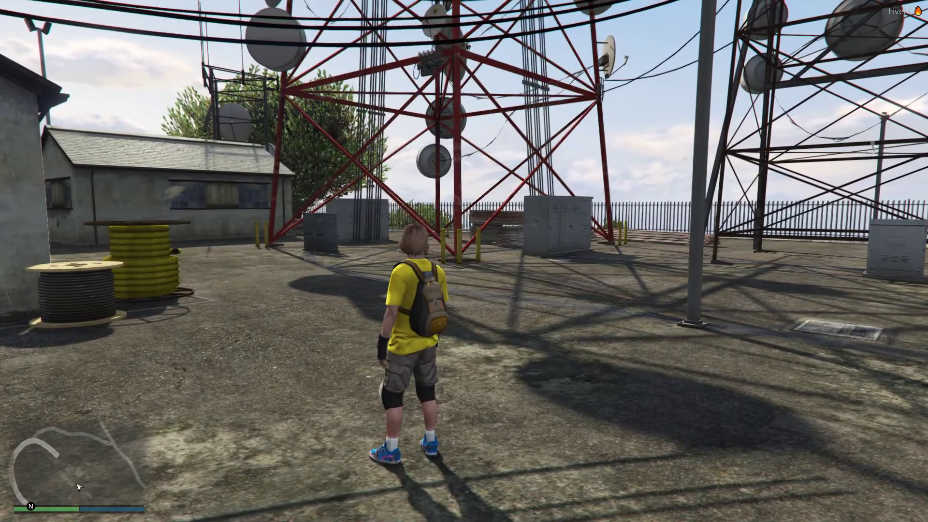
{"action": "key", "text": "F11"}
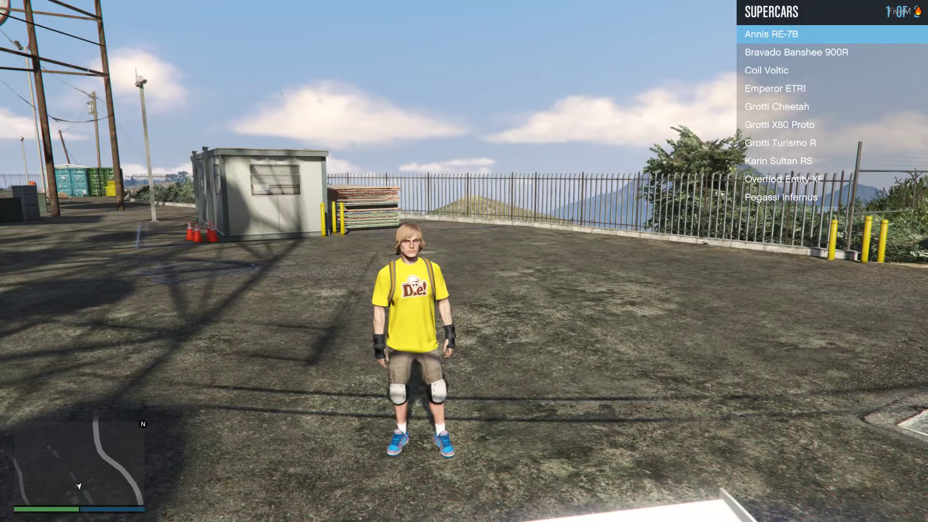
{"action": "key", "text": "Return"}
{"action": "key", "text": "w"}
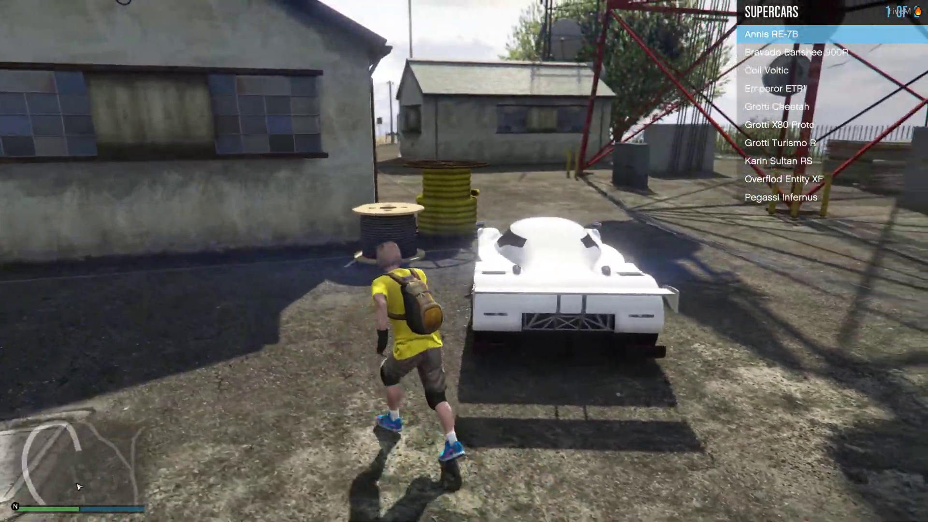
{"action": "key", "text": "BackSpace"}
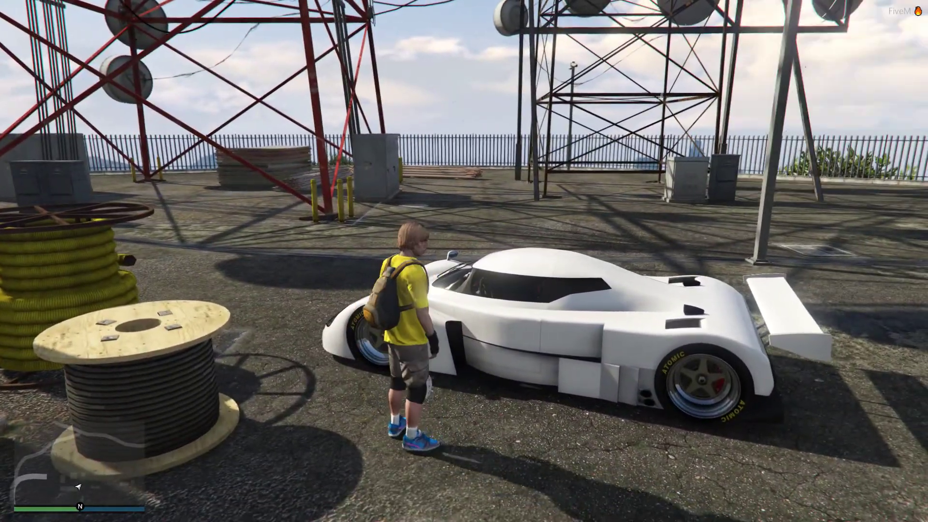
{"action": "key", "text": "w"}
{"action": "key", "text": "m"}
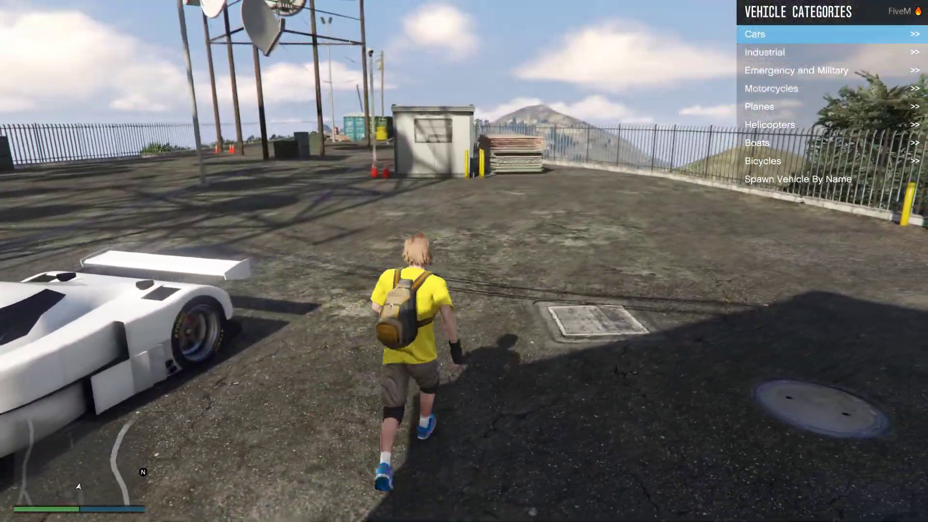
{"action": "key", "text": "w"}
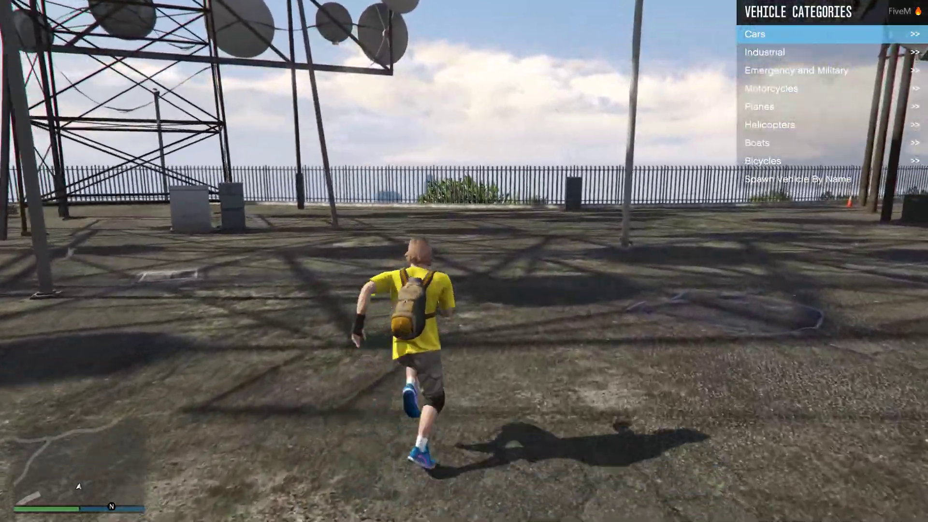
{"action": "key", "text": "w"}
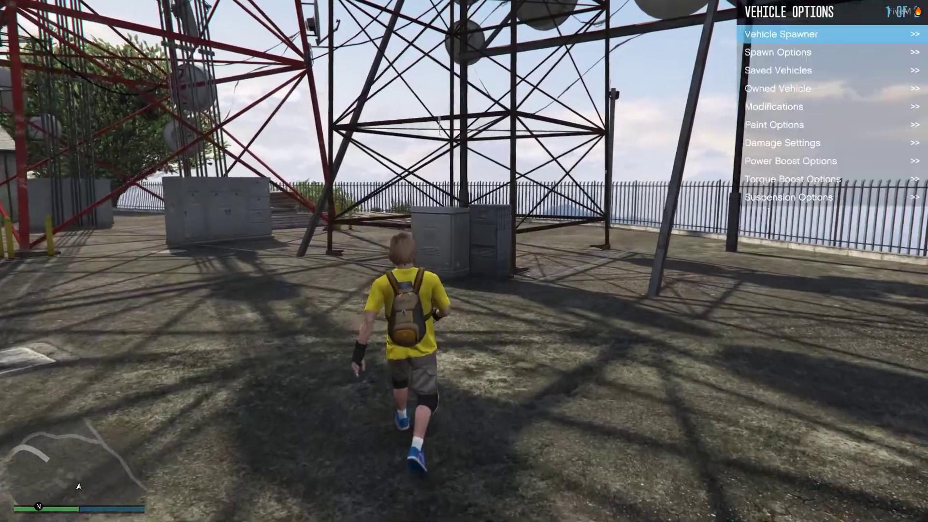
{"action": "key", "text": "w"}
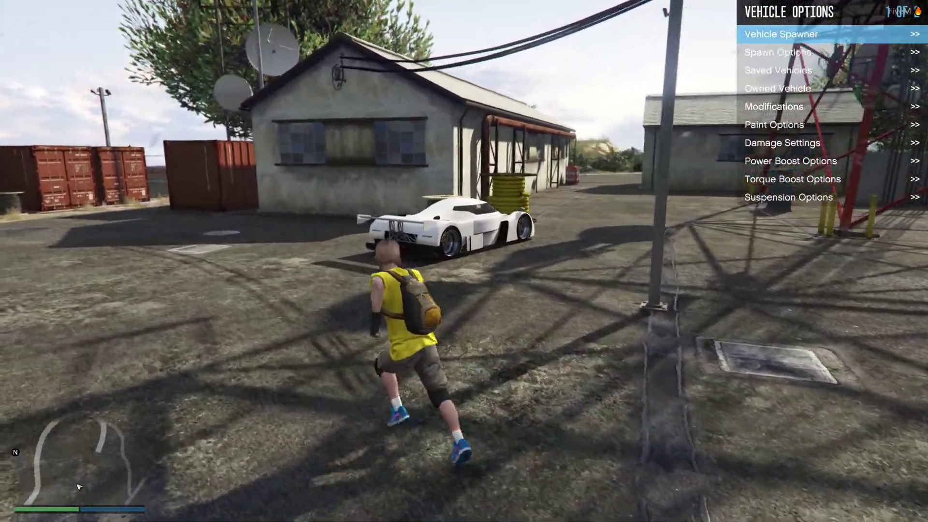
{"action": "key", "text": "d"}
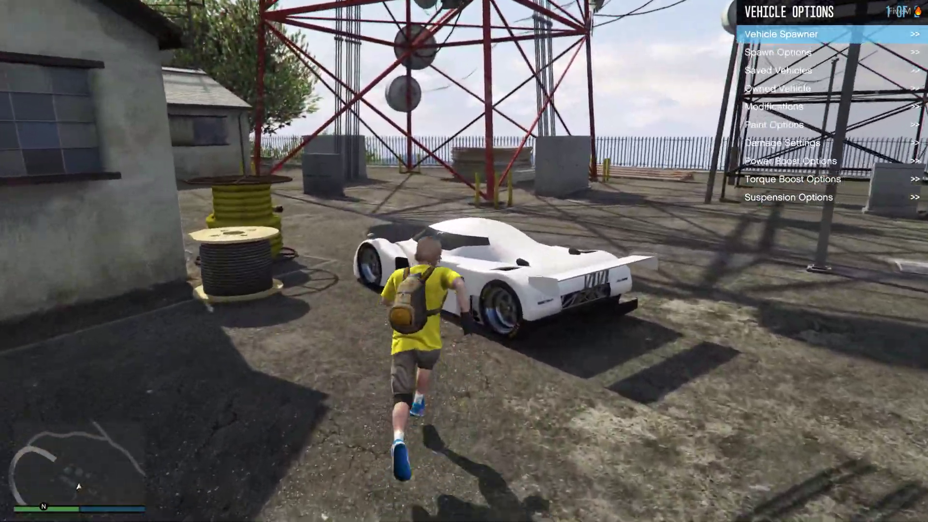
{"action": "key", "text": "a"}
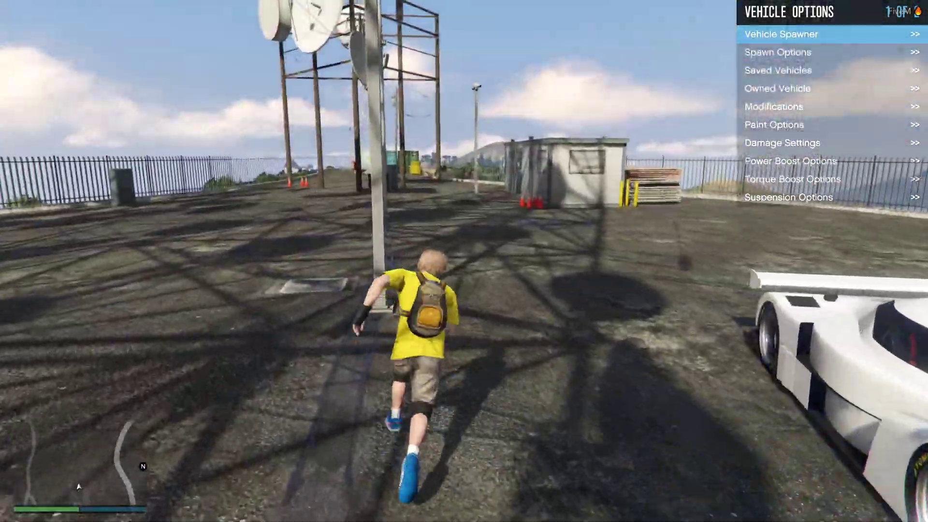
{"action": "key", "text": "a"}
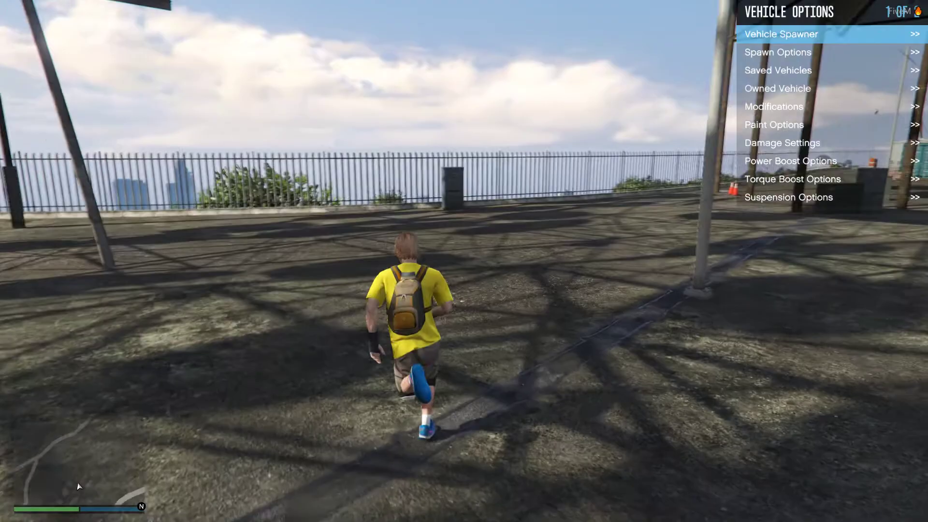
{"action": "key", "text": "d"}
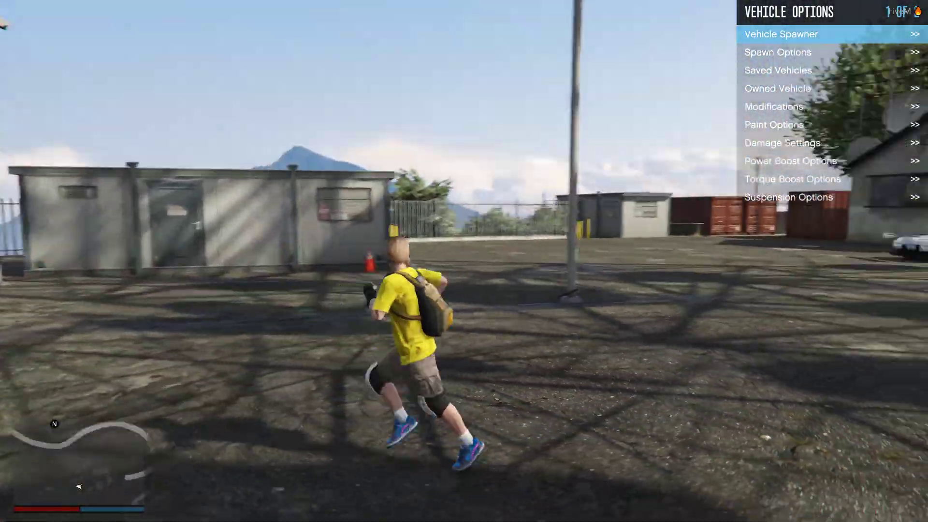
Give the character all weapons with the trainer, equip a rifle and fire test shots around the white car.
{"action": "key", "text": "d"}
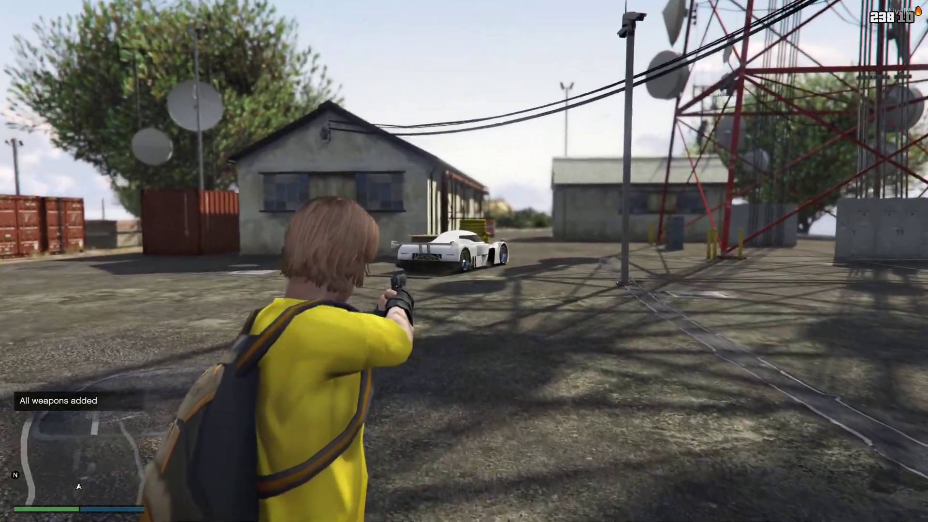
{"action": "key", "text": "Tab"}
{"action": "left_click", "coordinate": [464, 261]}
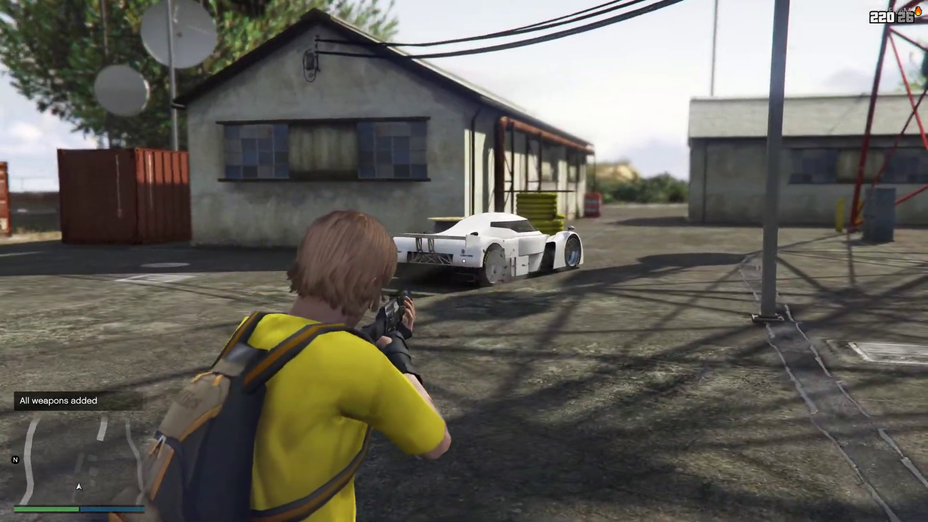
{"action": "left_click", "coordinate": [464, 261]}
{"action": "left_click", "coordinate": [464, 261]}
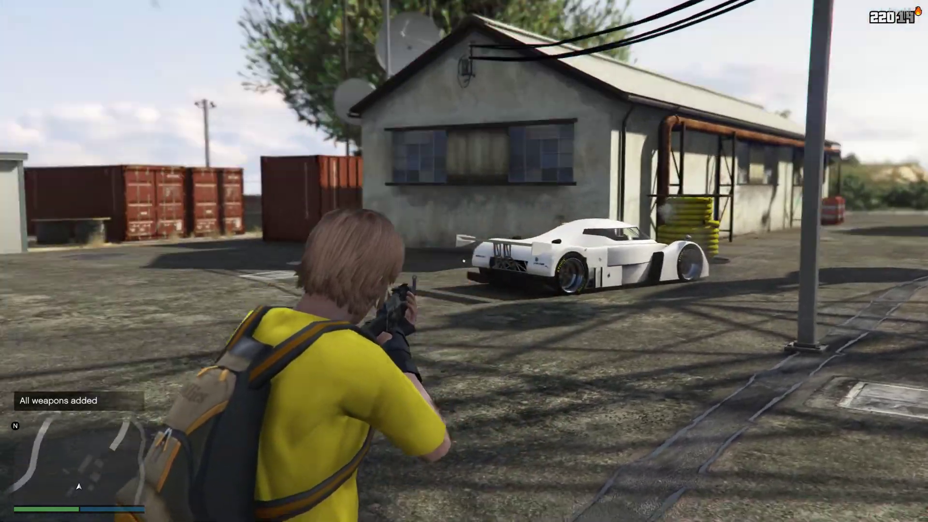
{"action": "left_click", "coordinate": [464, 261]}
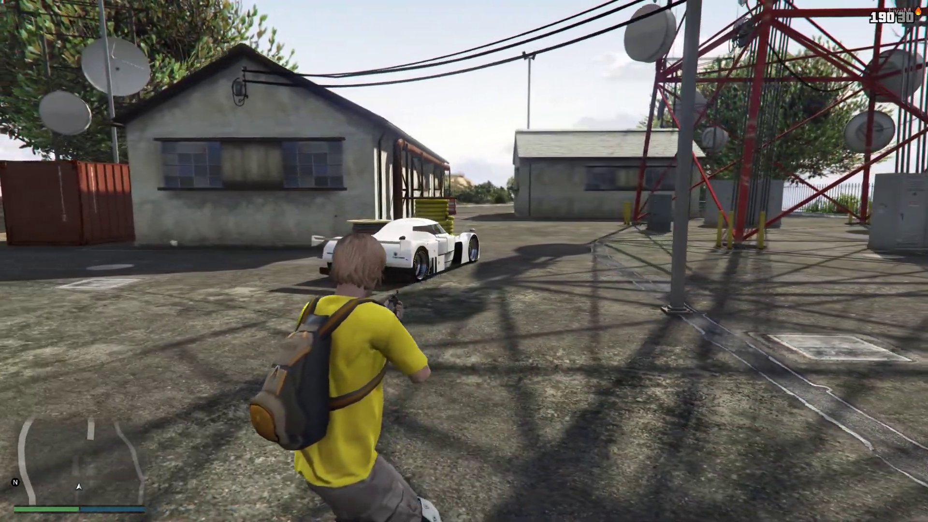
{"action": "key", "text": "w"}
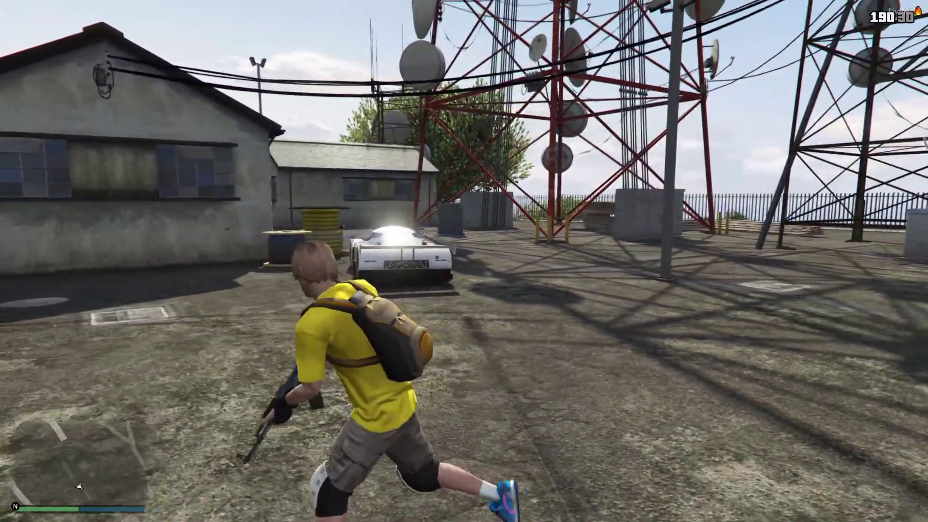
{"action": "left_click", "coordinate": [465, 261]}
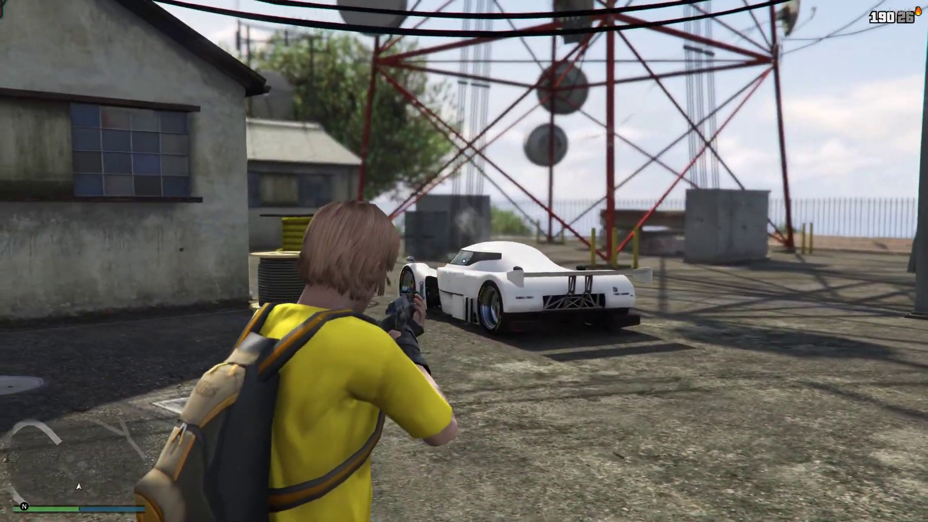
{"action": "left_click", "coordinate": [464, 261]}
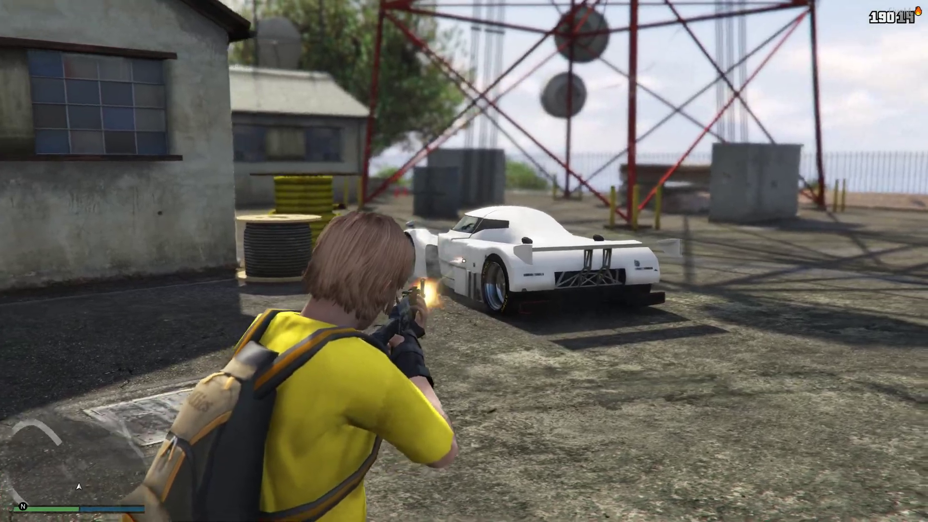
{"action": "left_click", "coordinate": [464, 261]}
Reload the rifle, run to the white Annis RE-7B and get into it.
{"action": "key", "text": "w"}
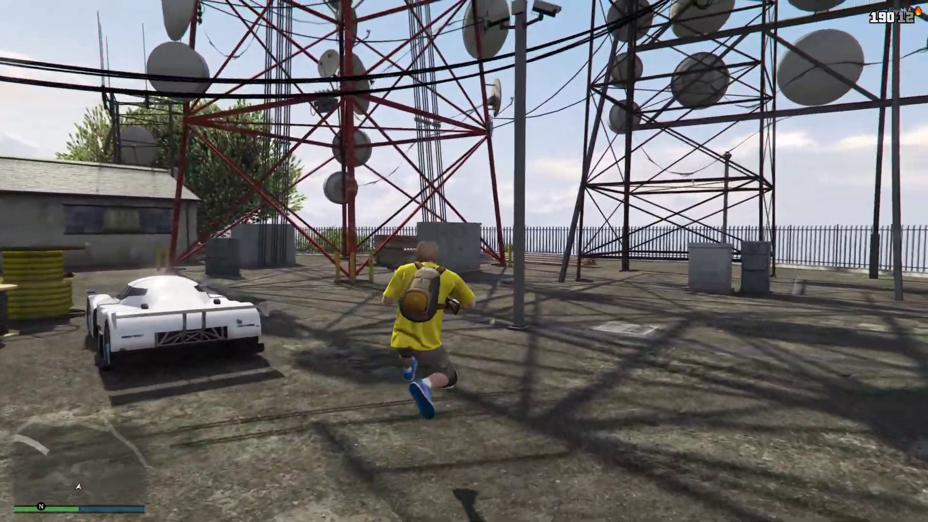
{"action": "key", "text": "r"}
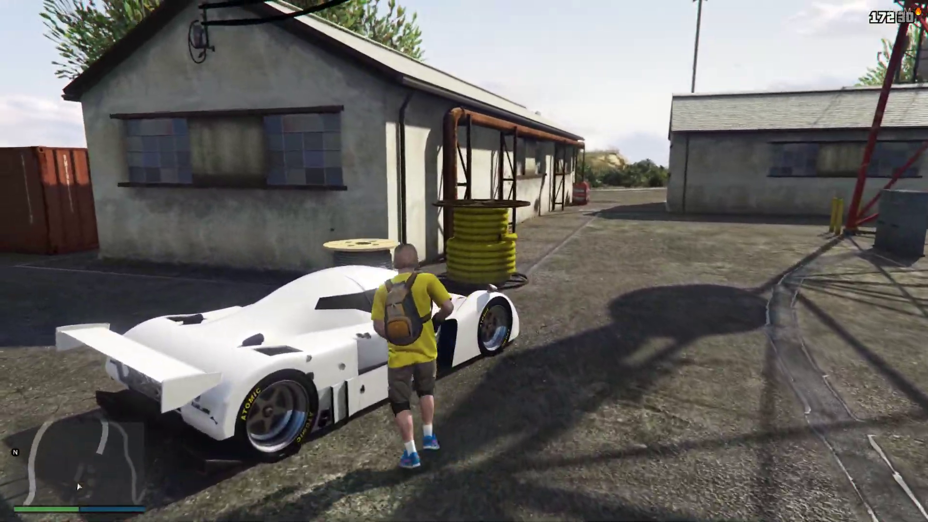
{"action": "key", "text": "f"}
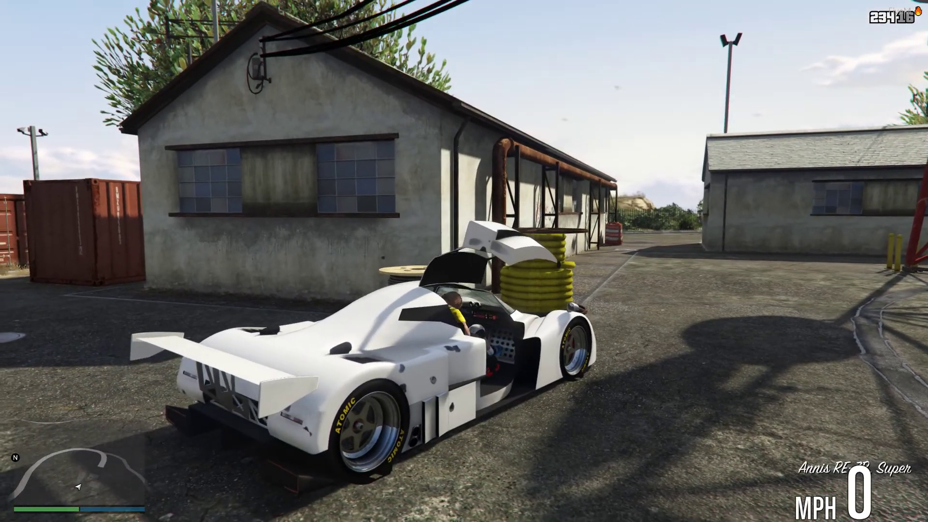